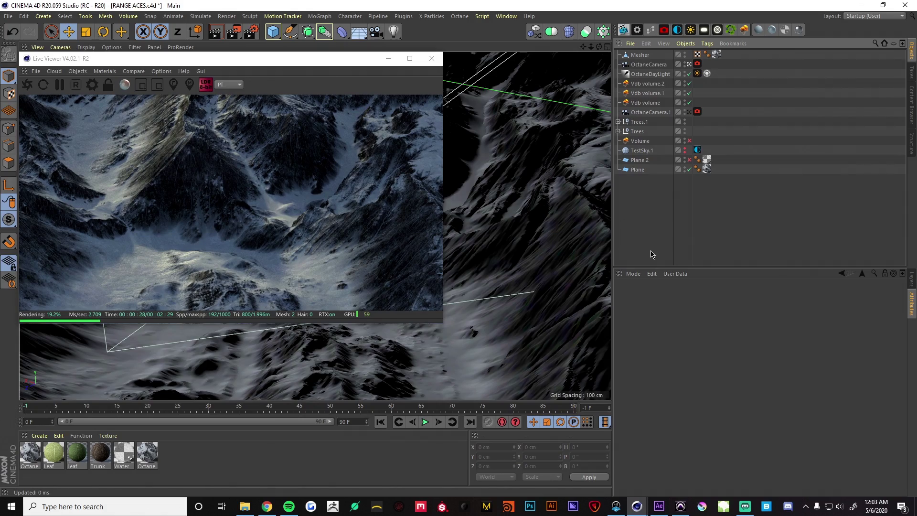
# - Return to the render camera and cycle the Octane live render tonemapping from HDR to ACES
pyautogui.keyDown('alt'); pyautogui.moveTo(554, 215); pyautogui.dragTo(473, 258); pyautogui.keyUp('alt')
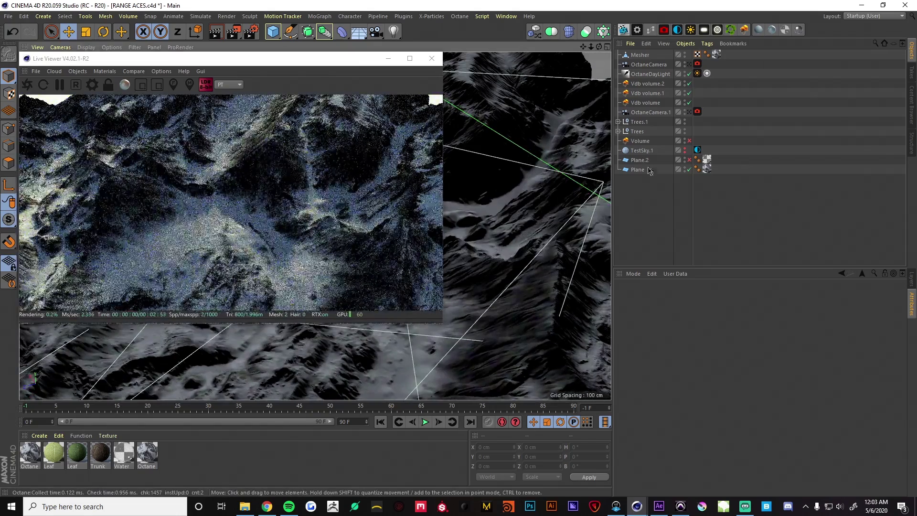
pyautogui.click(690, 64)
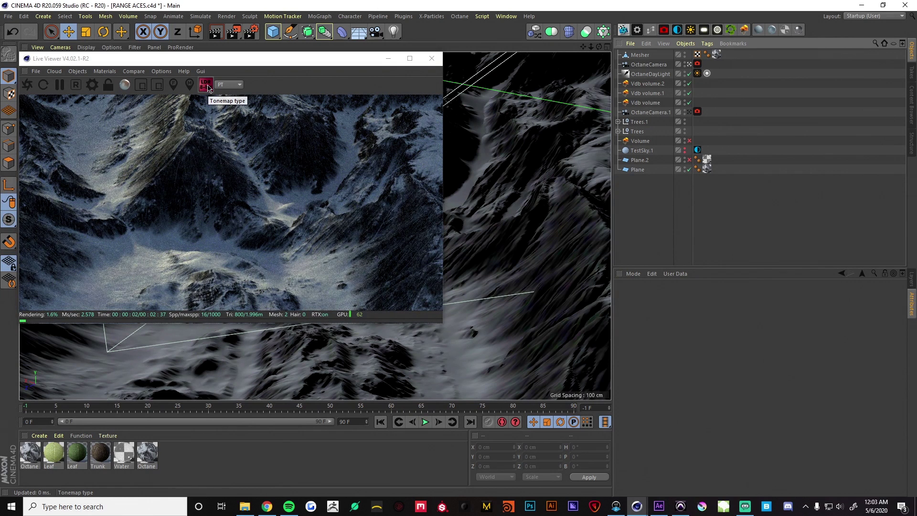
pyautogui.click(207, 88)
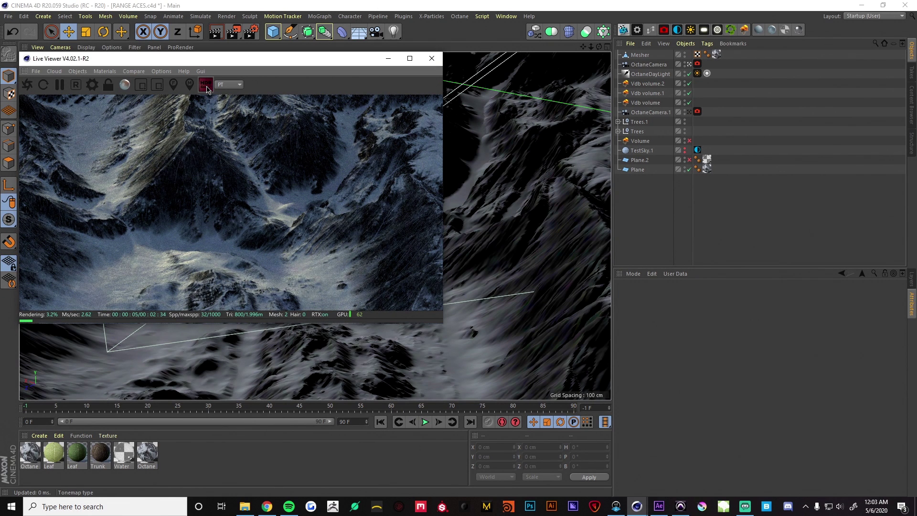
pyautogui.click(208, 90)
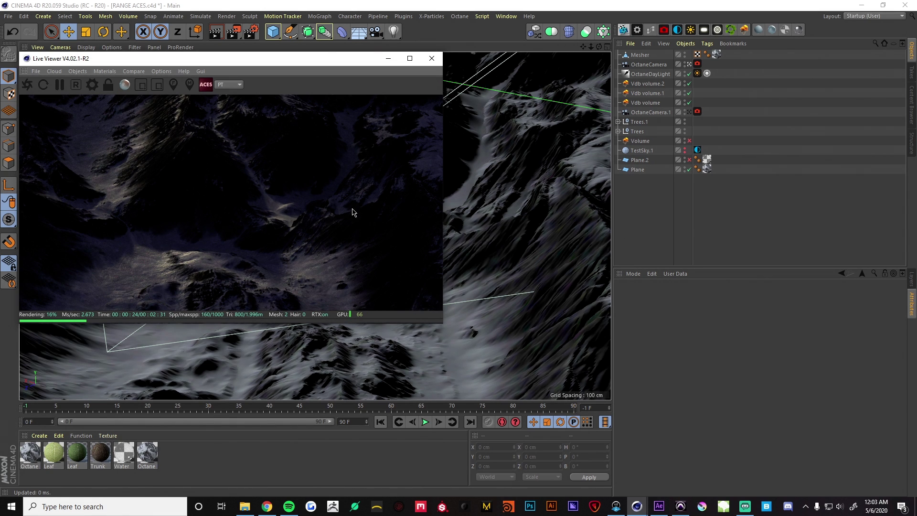
# - Open the Octane camera imager settings and experiment with exposure, gamma and LDR tonemapping
pyautogui.click(699, 65)
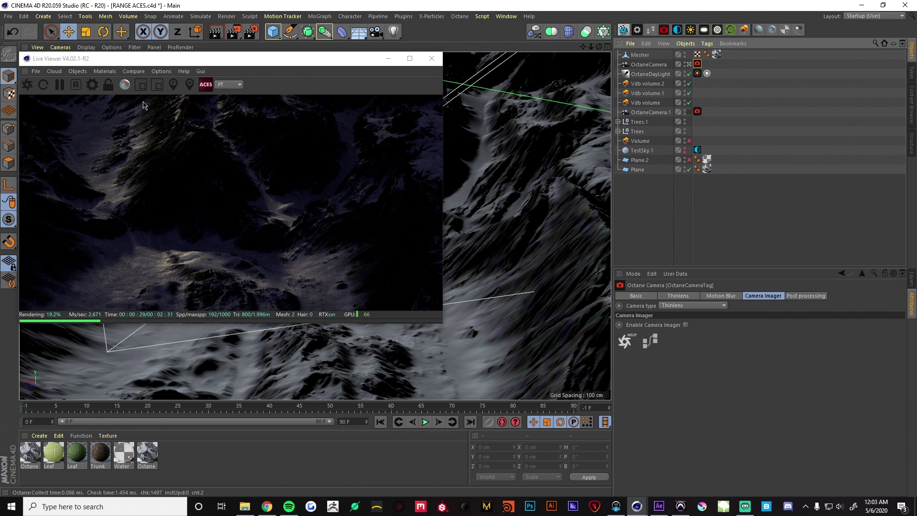
pyautogui.click(92, 84)
pyautogui.moveTo(233, 14); pyautogui.dragTo(619, 79)
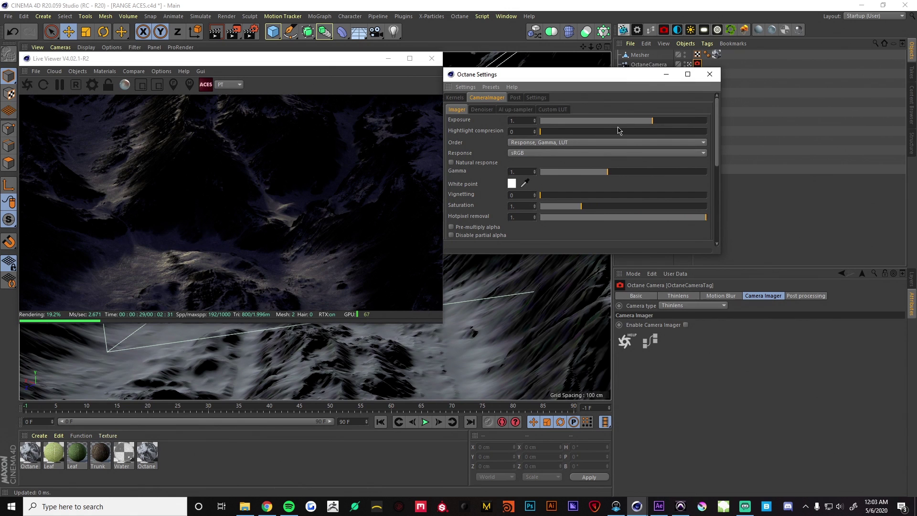
pyautogui.moveTo(661, 125)
pyautogui.mouseDown()
pyautogui.moveTo(675, 125)
pyautogui.moveTo(666, 125)
pyautogui.mouseUp()
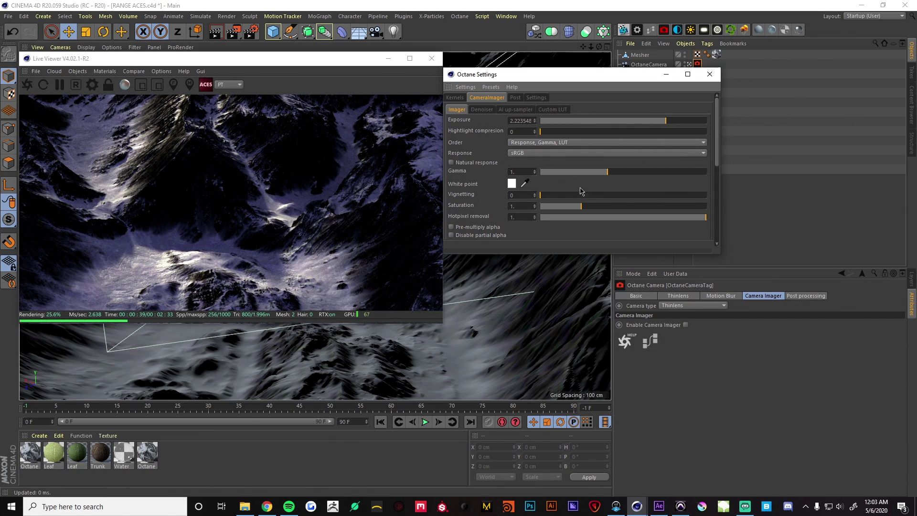
pyautogui.moveTo(607, 175); pyautogui.dragTo(641, 173)
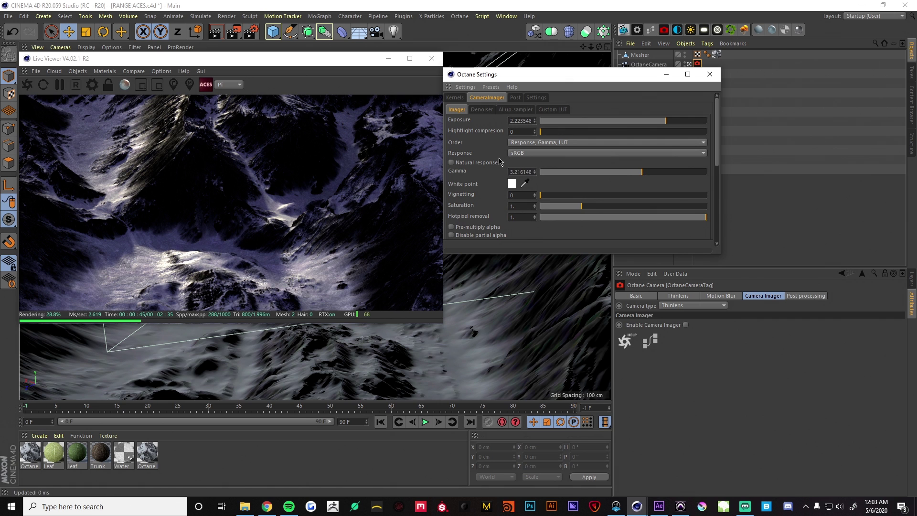
pyautogui.click(206, 86)
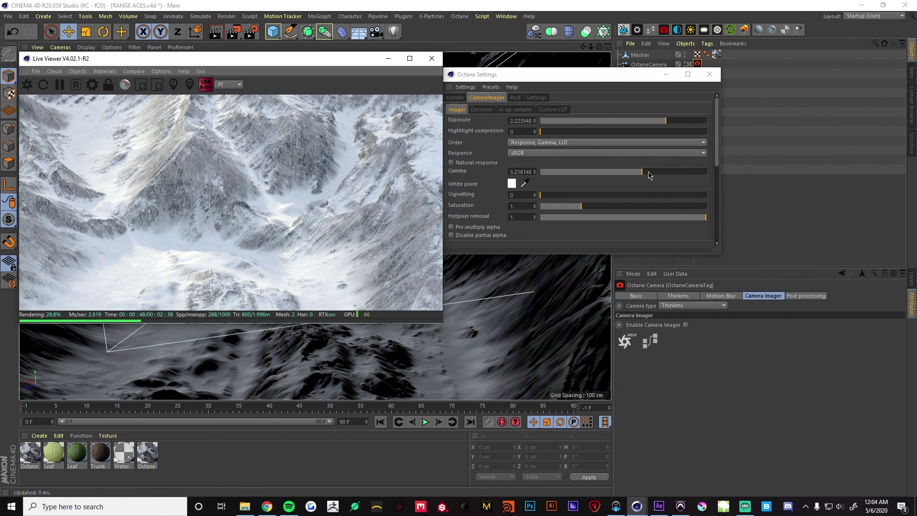
pyautogui.moveTo(641, 173); pyautogui.dragTo(626, 173)
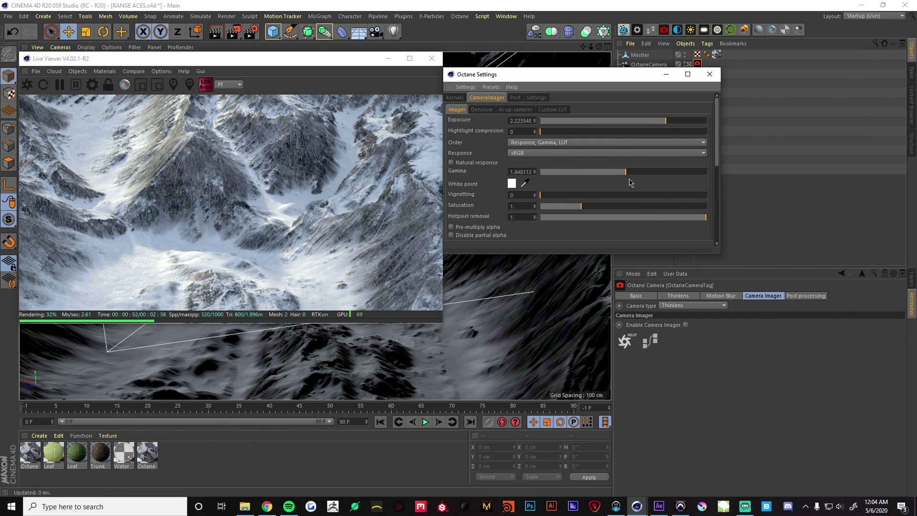
pyautogui.moveTo(624, 173); pyautogui.dragTo(643, 173)
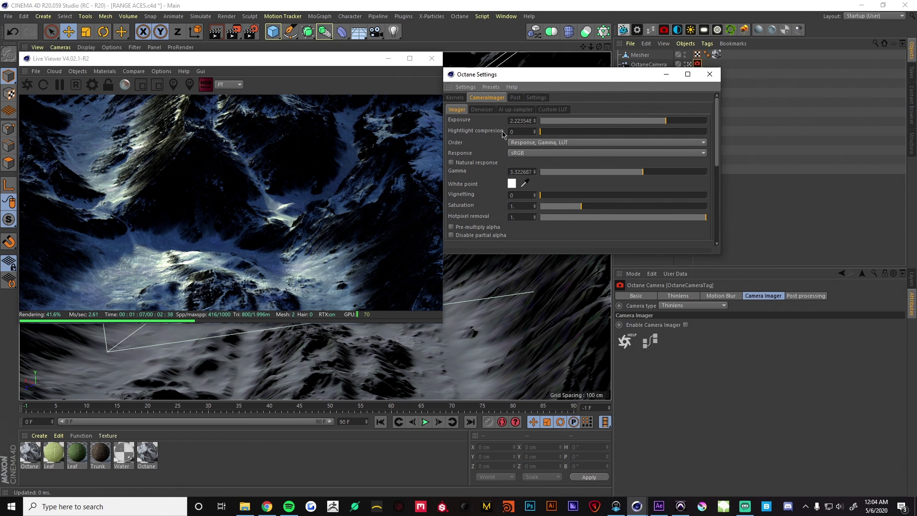
# - Reset exposure and gamma to 1 and cycle the tonemapping via ACES to LDR 8-bit
pyautogui.moveTo(509, 121); pyautogui.dragTo(575, 133)
pyautogui.write('1')
pyautogui.press('Return')
pyautogui.doubleClick(511, 172)
pyautogui.write('1')
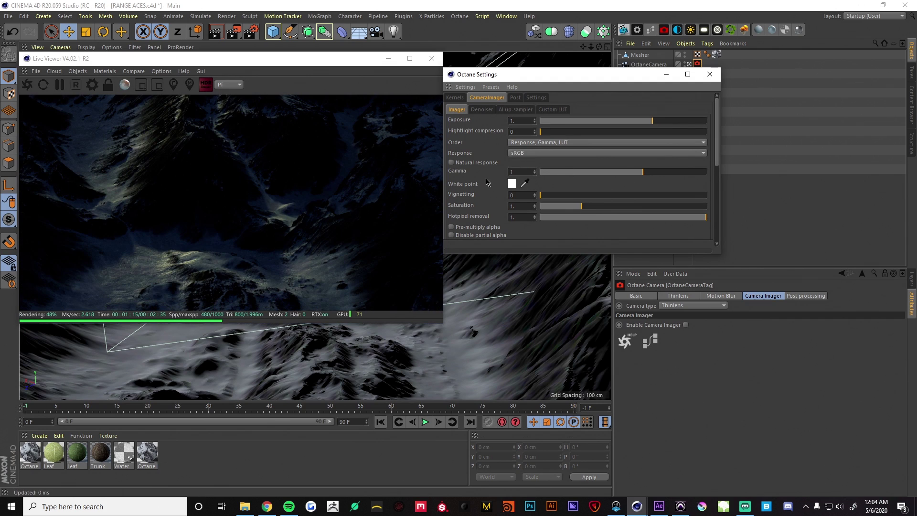
pyautogui.press('Return')
pyautogui.click(206, 86)
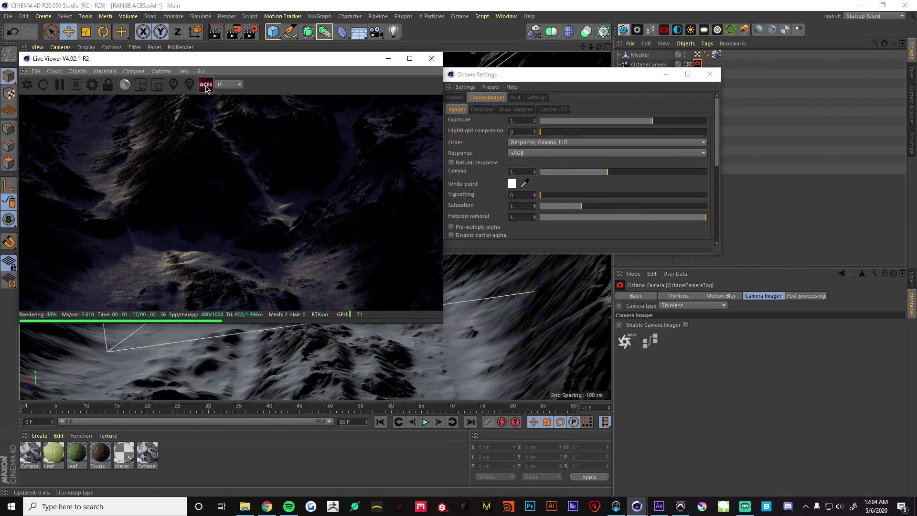
pyautogui.click(206, 86)
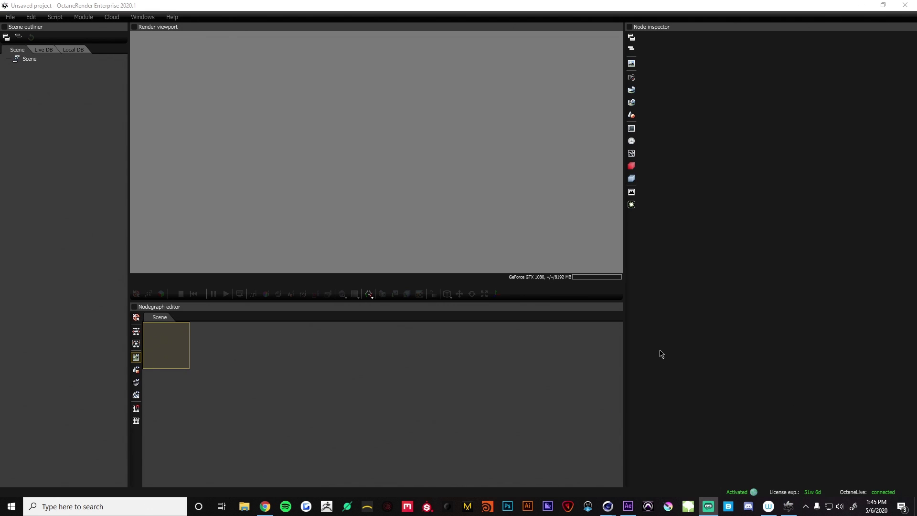
# - Tick Enable display color management in Preferences, keeping the display 1 sRGB IEC61966-2.1 profile
pyautogui.click(31, 17)
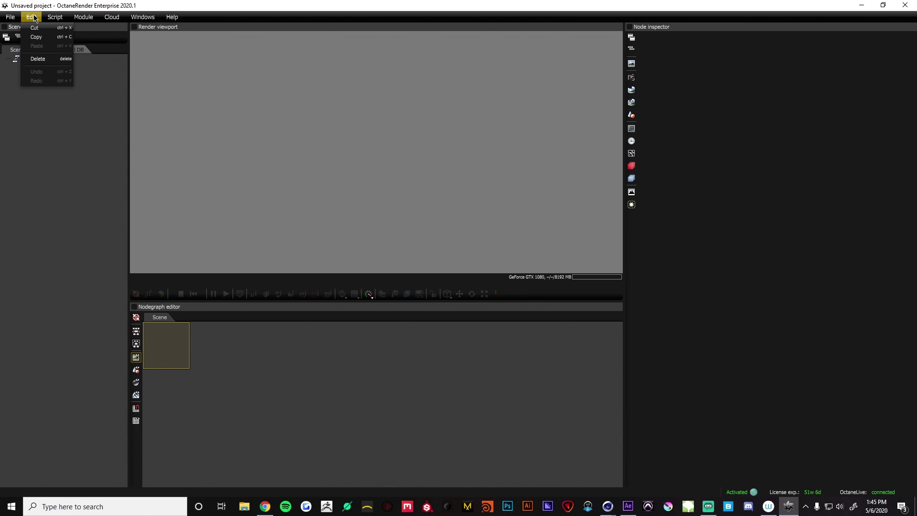
pyautogui.moveTo(11, 18)
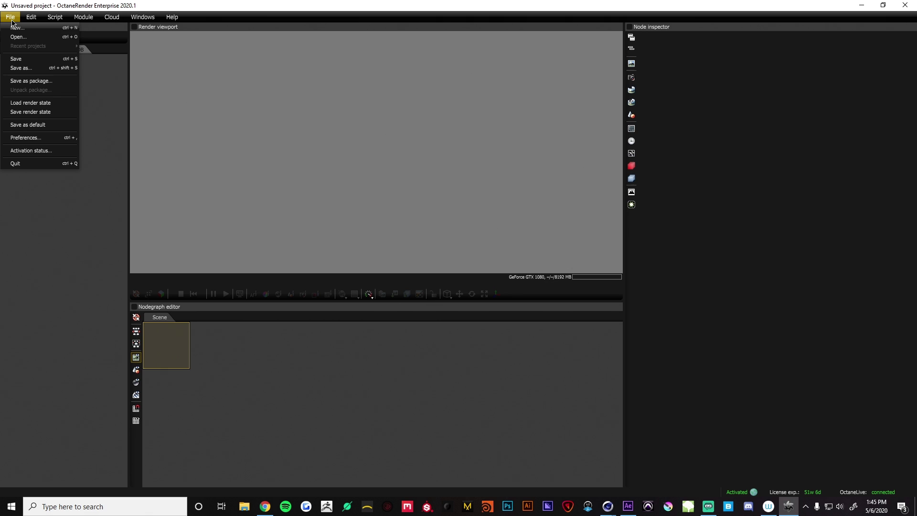
pyautogui.click(29, 137)
pyautogui.click(291, 79)
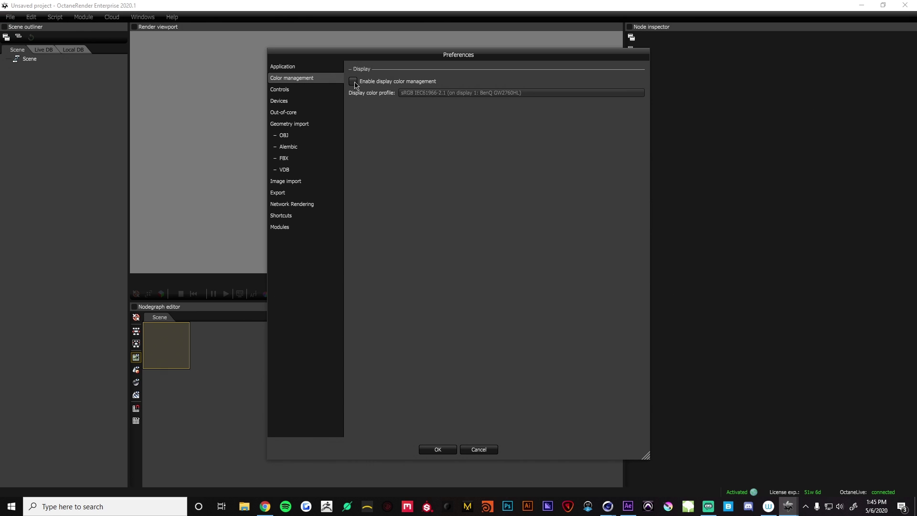
pyautogui.click(353, 81)
pyautogui.click(423, 94)
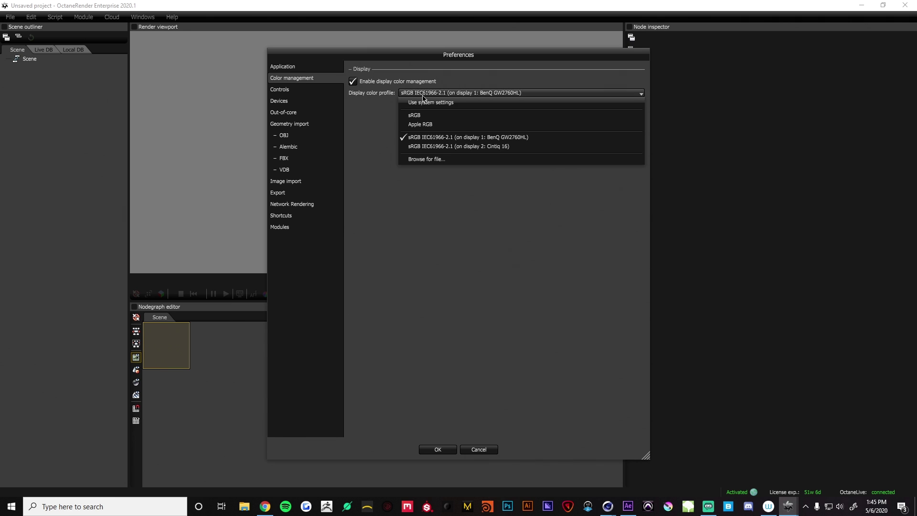
pyautogui.click(439, 139)
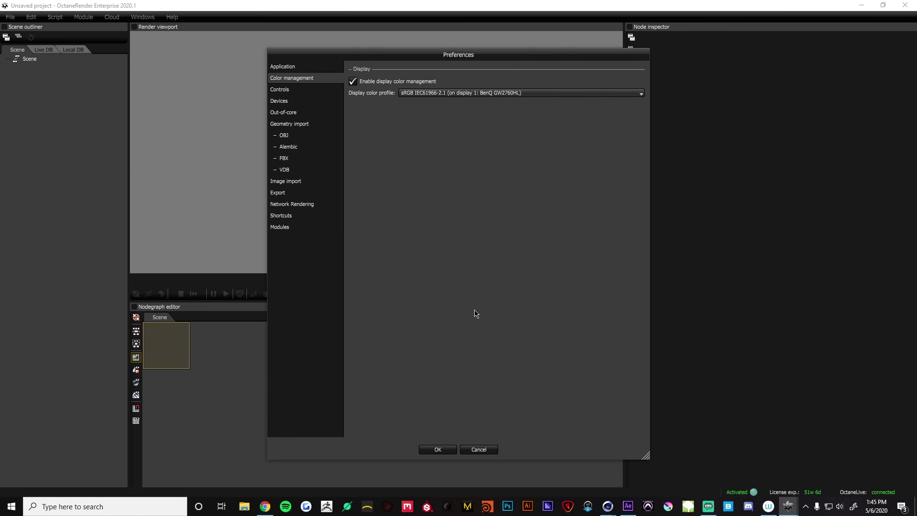
pyautogui.click(437, 450)
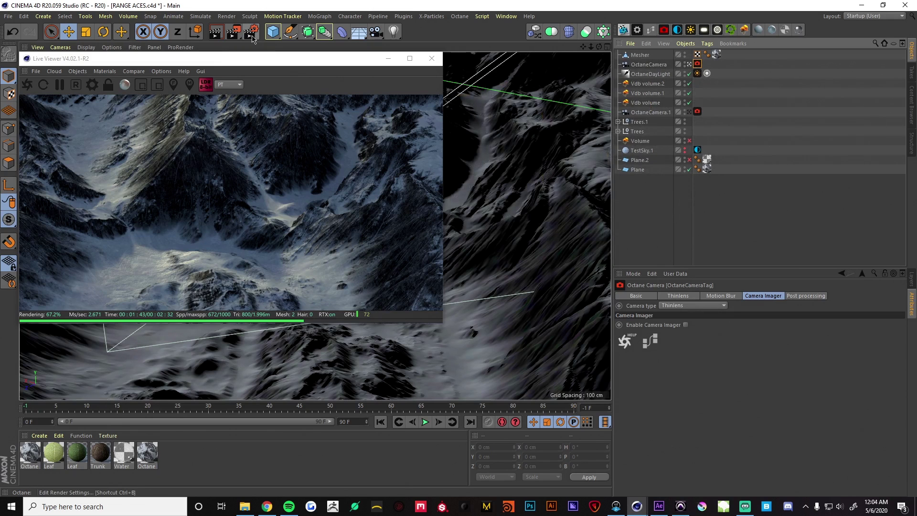
# - Set Octane's Render Buffer Type to Linear ACES2065-1, keep ACES compression None, and select the ACES file path
pyautogui.click(248, 32)
pyautogui.moveTo(362, 24); pyautogui.dragTo(557, 62)
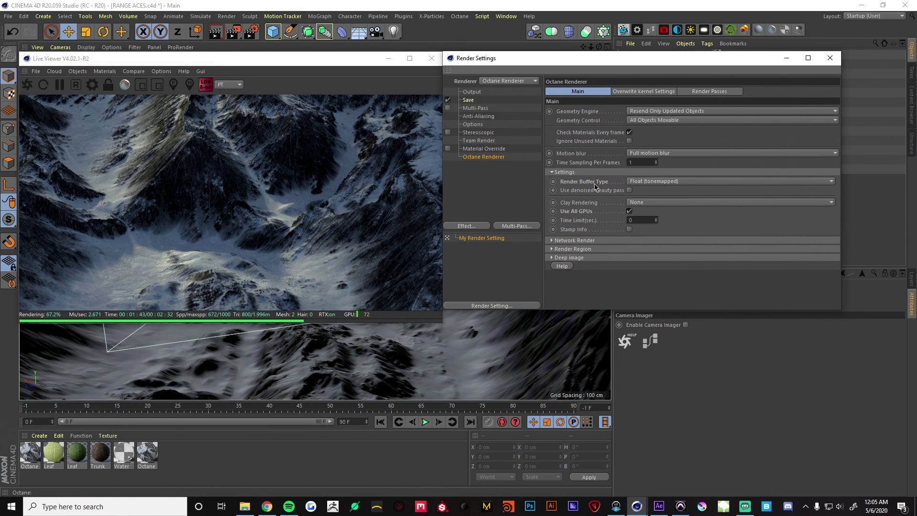
pyautogui.click(649, 182)
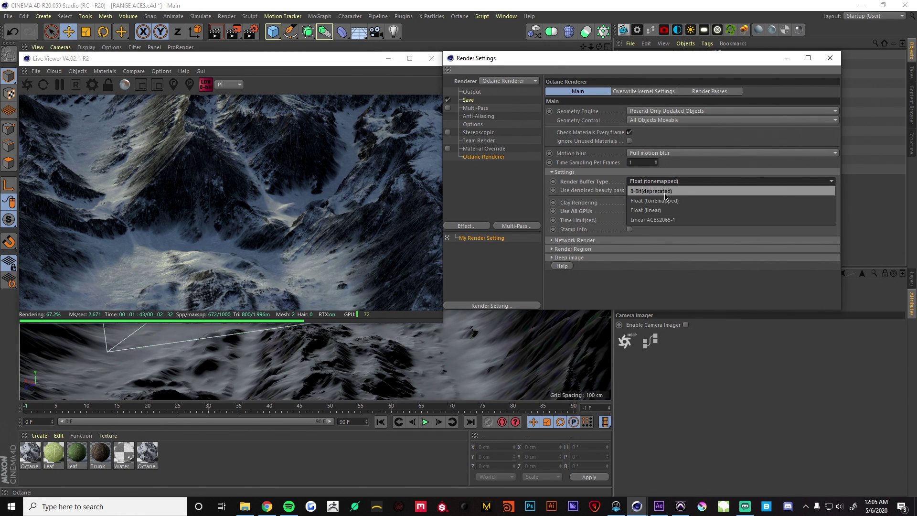
pyautogui.click(664, 220)
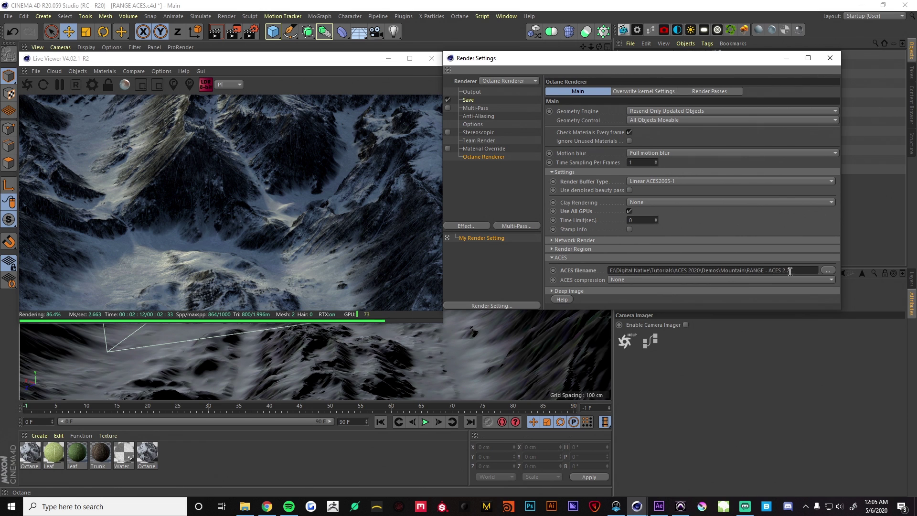
pyautogui.click(614, 280)
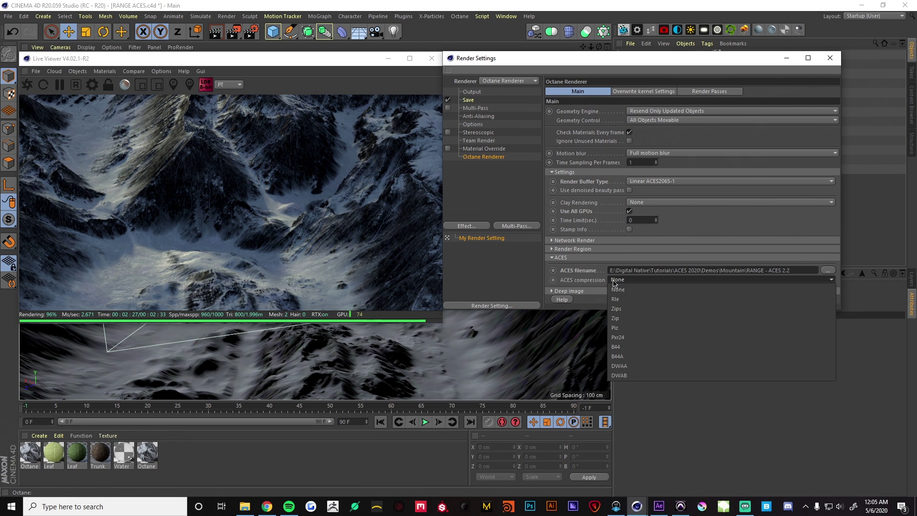
pyautogui.click(595, 277)
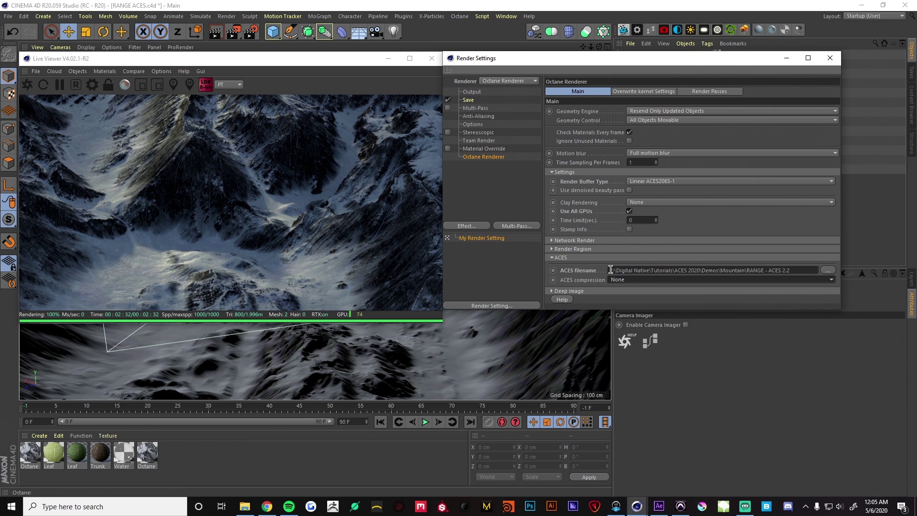
pyautogui.moveTo(611, 270); pyautogui.dragTo(799, 272)
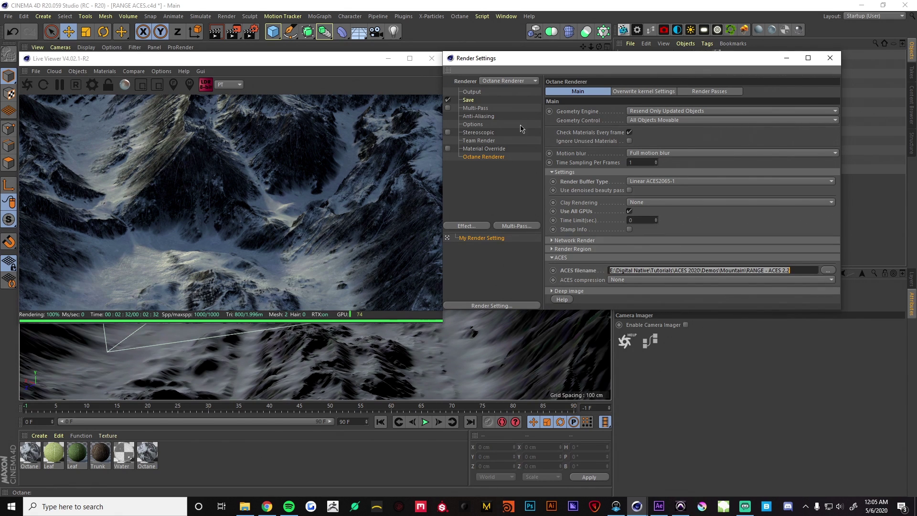
# - Review the Save, Output and Octane ACES filename settings, then show the Linear ACES2065-1 buffer choices
pyautogui.click(468, 100)
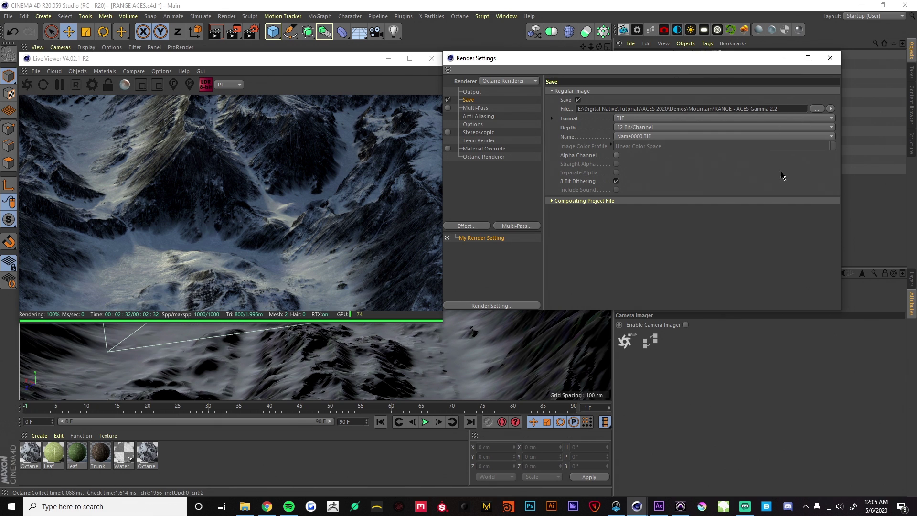
pyautogui.click(480, 158)
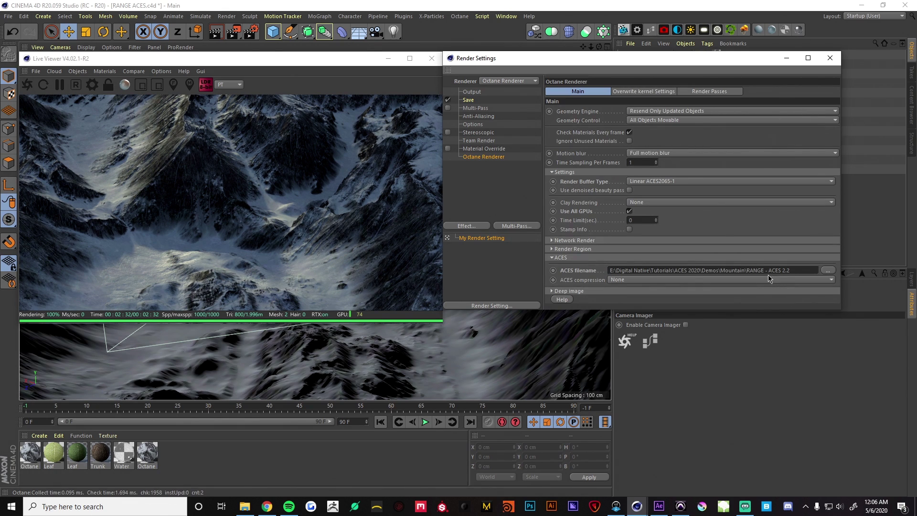
pyautogui.moveTo(782, 271); pyautogui.dragTo(761, 270)
pyautogui.moveTo(609, 270); pyautogui.dragTo(798, 269)
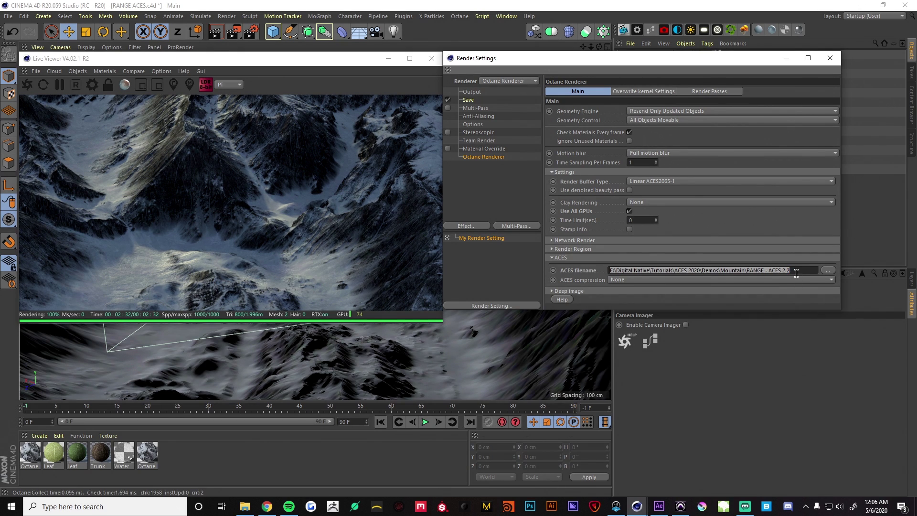
pyautogui.click(466, 101)
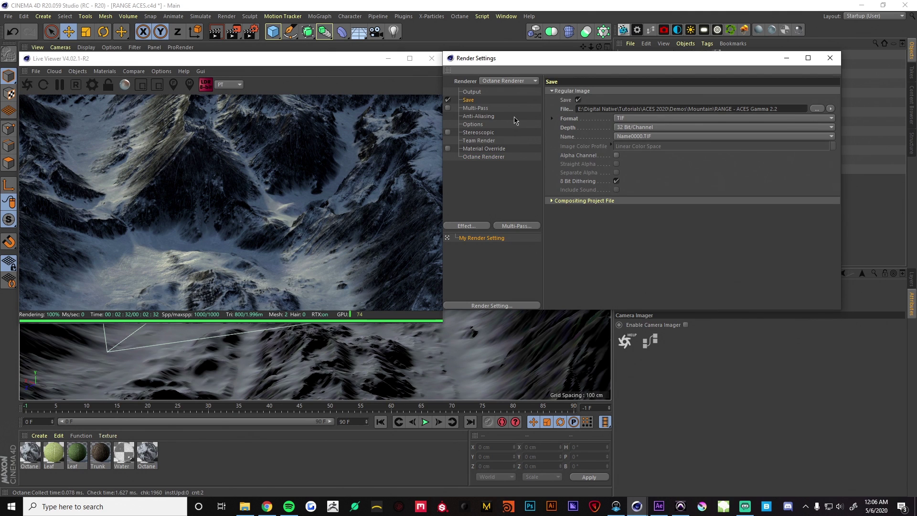
pyautogui.click(472, 92)
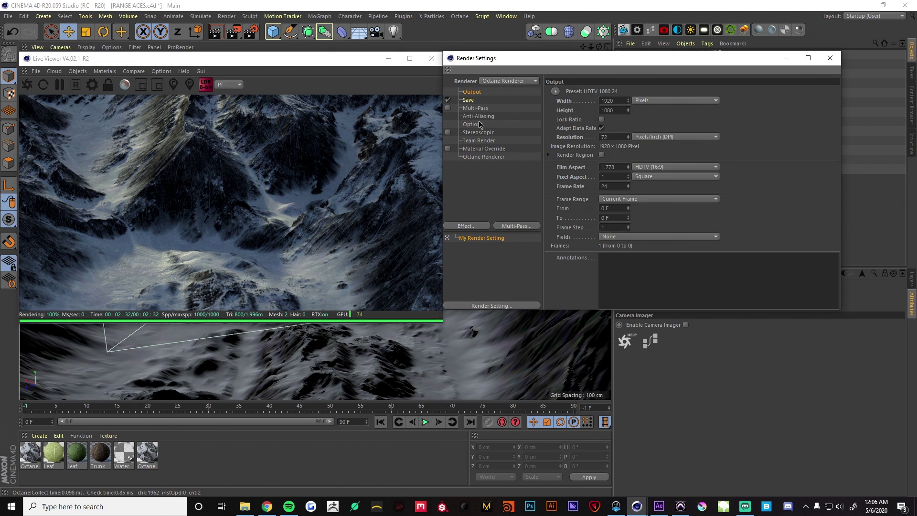
pyautogui.click(478, 158)
pyautogui.click(645, 184)
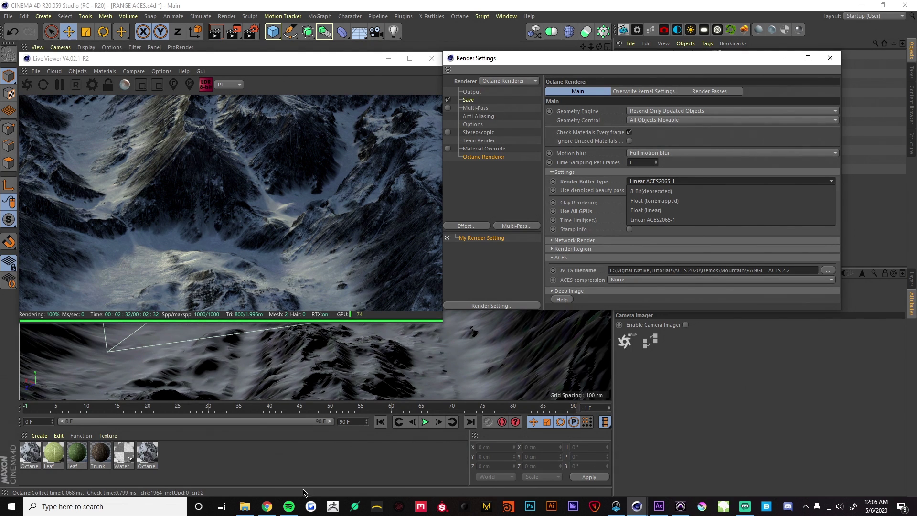
# - Open the Mountain render folder and compare it with Cinema 4D's save settings
pyautogui.click(245, 506)
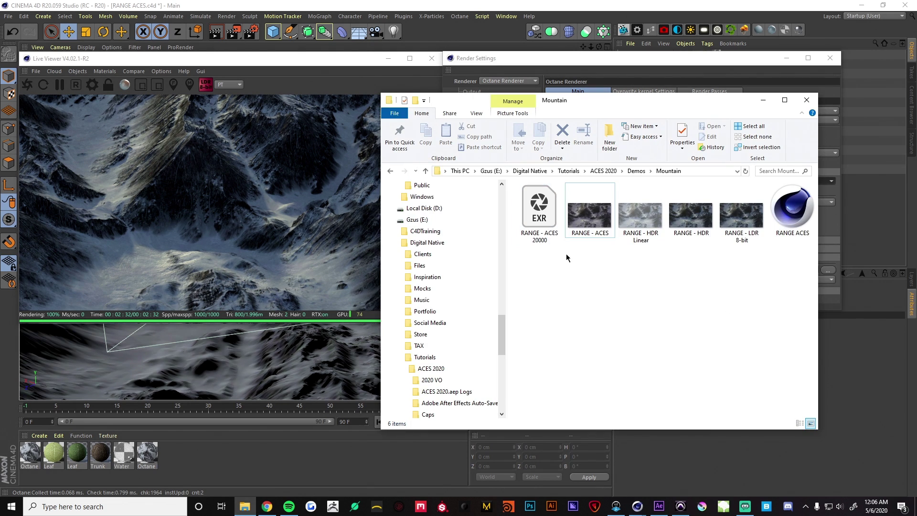
pyautogui.click(597, 230)
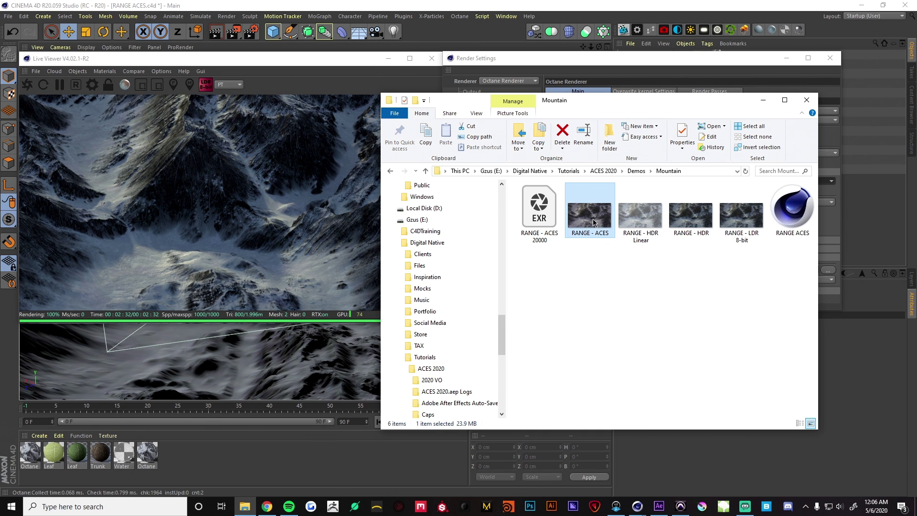
pyautogui.moveTo(634, 108); pyautogui.dragTo(285, 118)
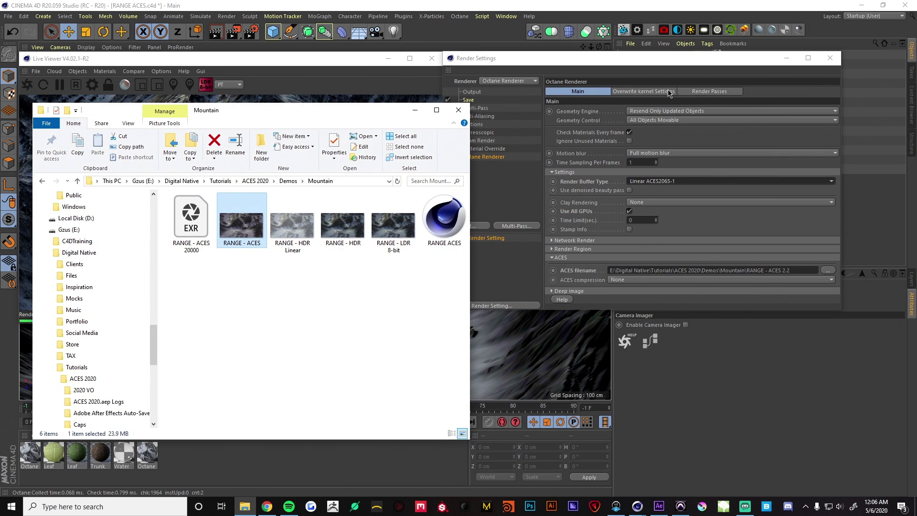
pyautogui.click(469, 101)
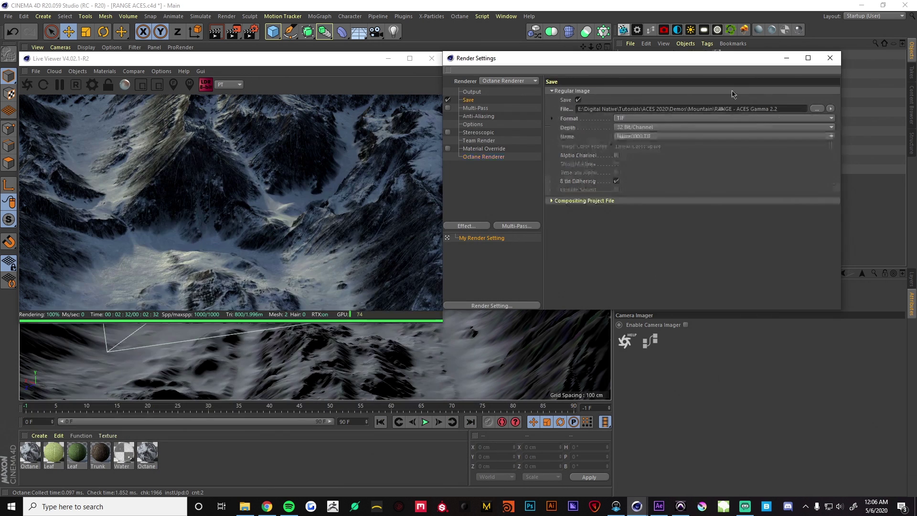
# - Browse the RANGE ACES 20000 EXR, HDR Linear and LDR 8-bit renders, then dock the folder right
pyautogui.click(244, 507)
pyautogui.click(203, 290)
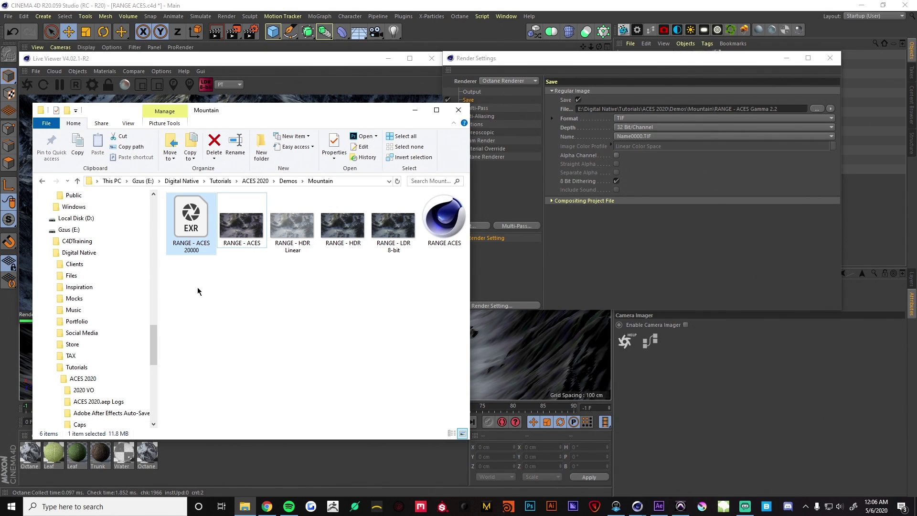
pyautogui.click(197, 227)
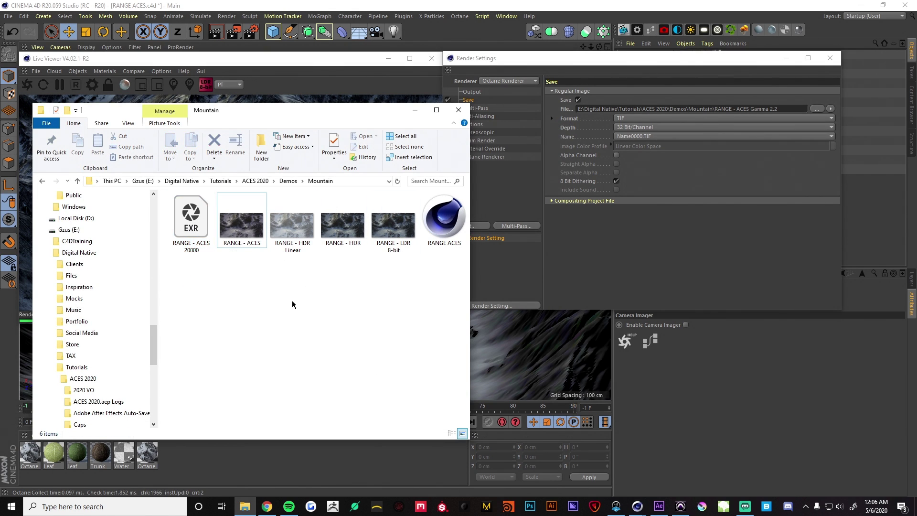
pyautogui.click(293, 225)
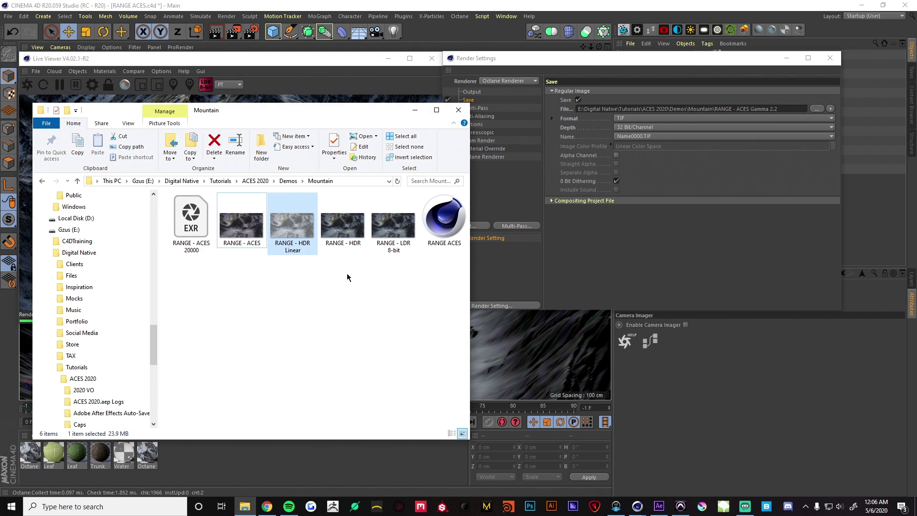
pyautogui.press('Right')
pyautogui.press('Right')
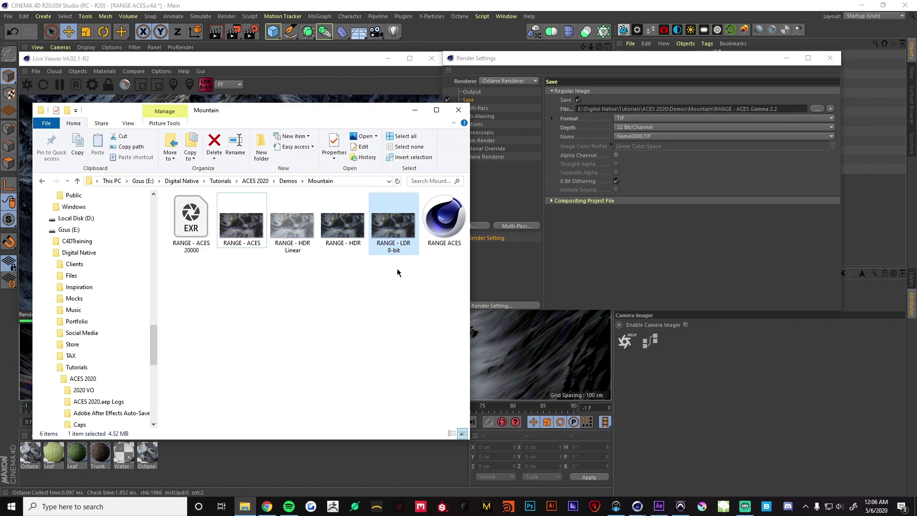
pyautogui.moveTo(328, 111); pyautogui.dragTo(744, 85)
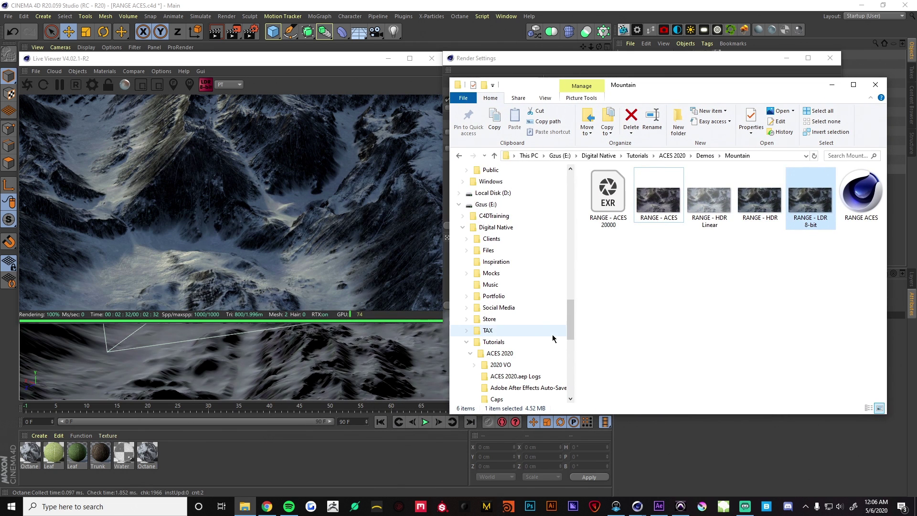
# - Drag RANGE - ACES 20000.exr from the Mountain folder into the After Effects Project panel
pyautogui.click(659, 506)
pyautogui.click(245, 506)
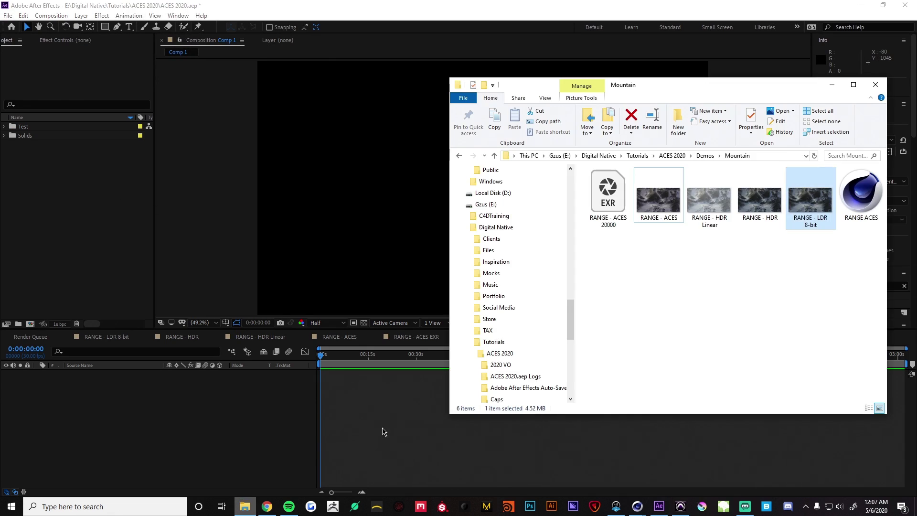
pyautogui.moveTo(609, 224); pyautogui.dragTo(49, 201)
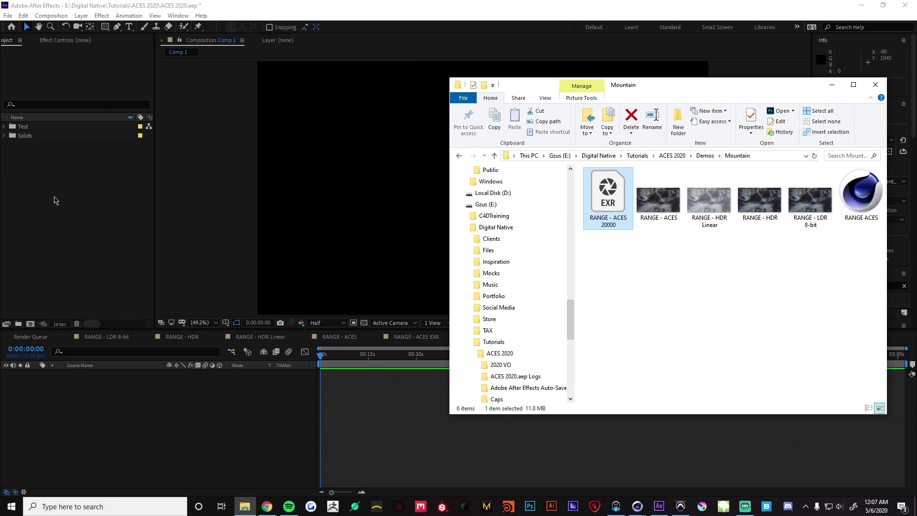
pyautogui.moveTo(55, 200); pyautogui.dragTo(444, 217)
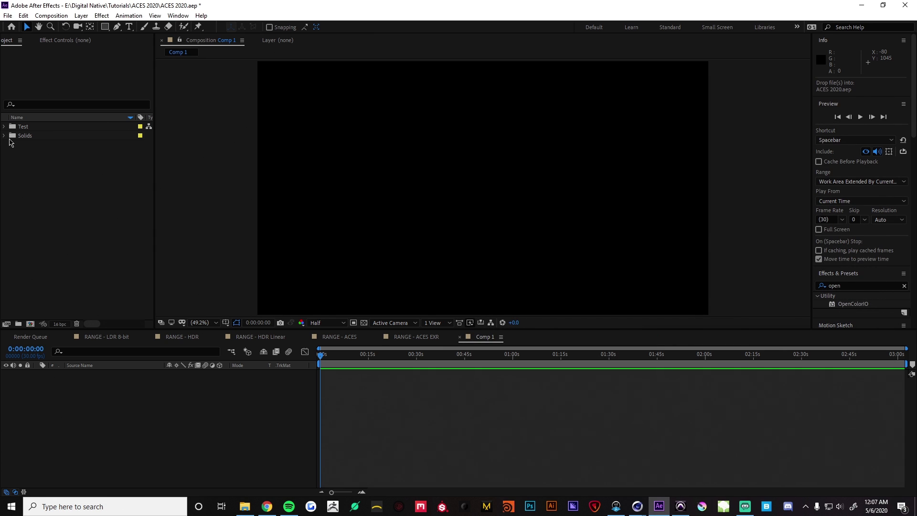
pyautogui.moveTo(9, 142); pyautogui.dragTo(10, 142)
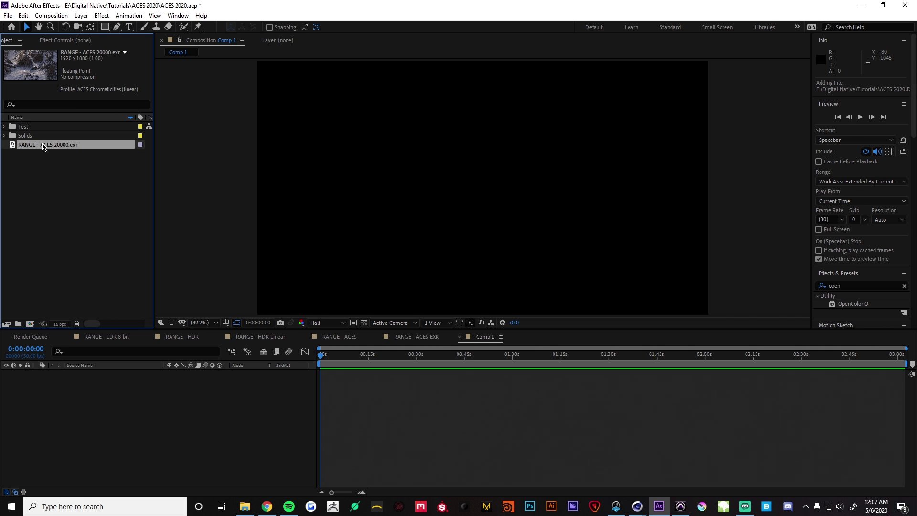
# - Turn on Preserve RGB in the EXR footage's color management interpretation
pyautogui.rightClick(43, 145)
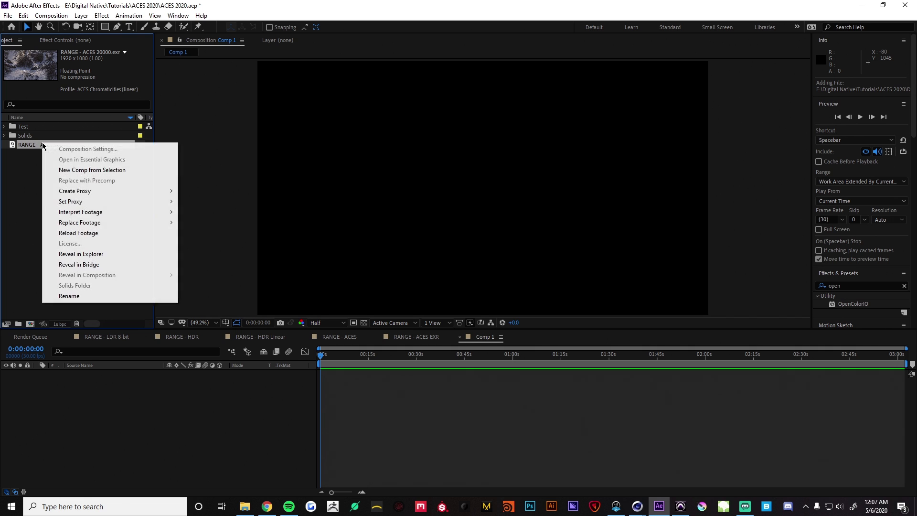
pyautogui.moveTo(90, 215)
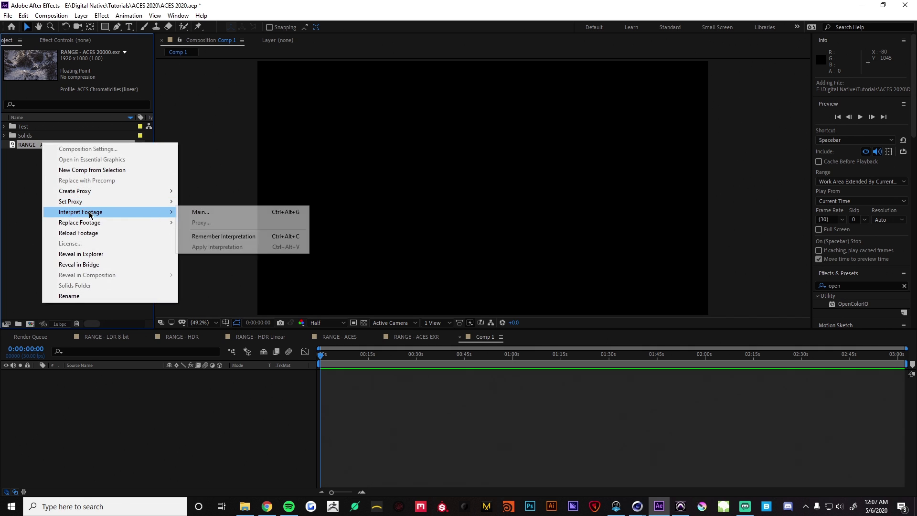
pyautogui.click(202, 216)
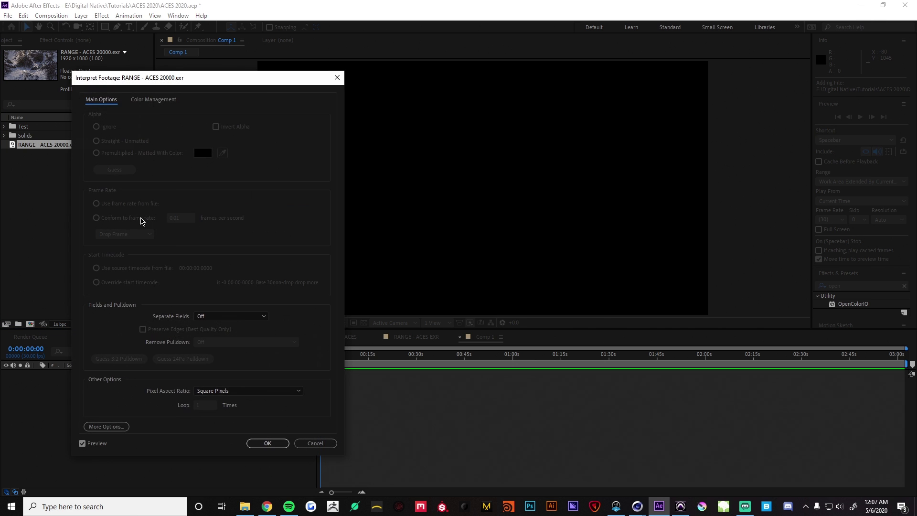
pyautogui.click(149, 101)
pyautogui.click(95, 139)
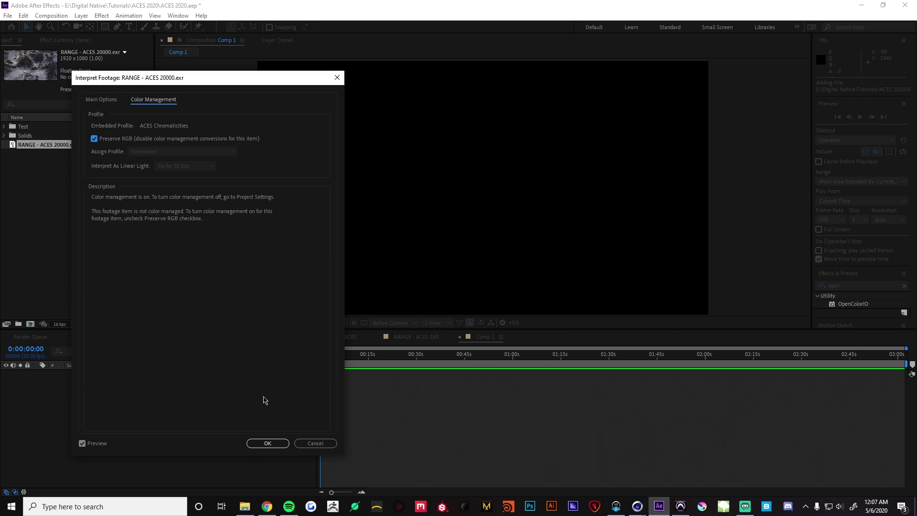
pyautogui.click(266, 443)
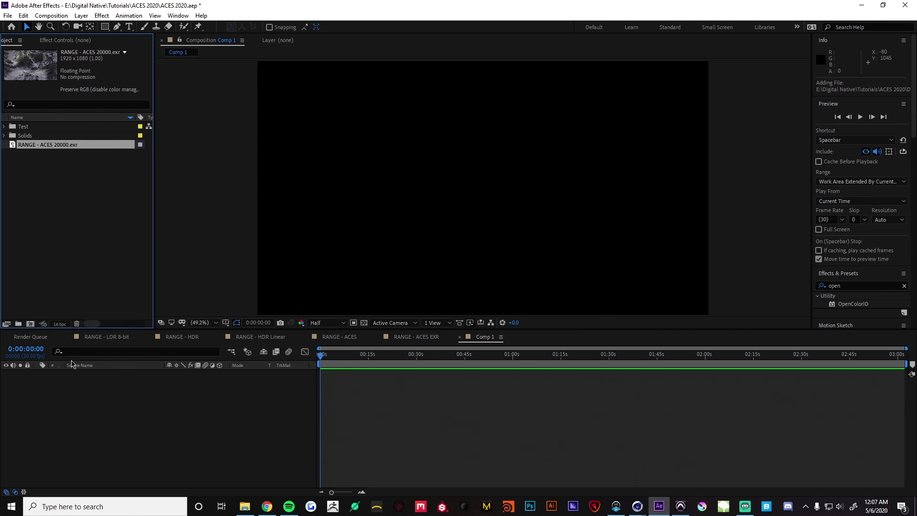
# - Set project depth to 32 bpc float with the linearized ACEScg working space
pyautogui.click(61, 324)
pyautogui.click(160, 45)
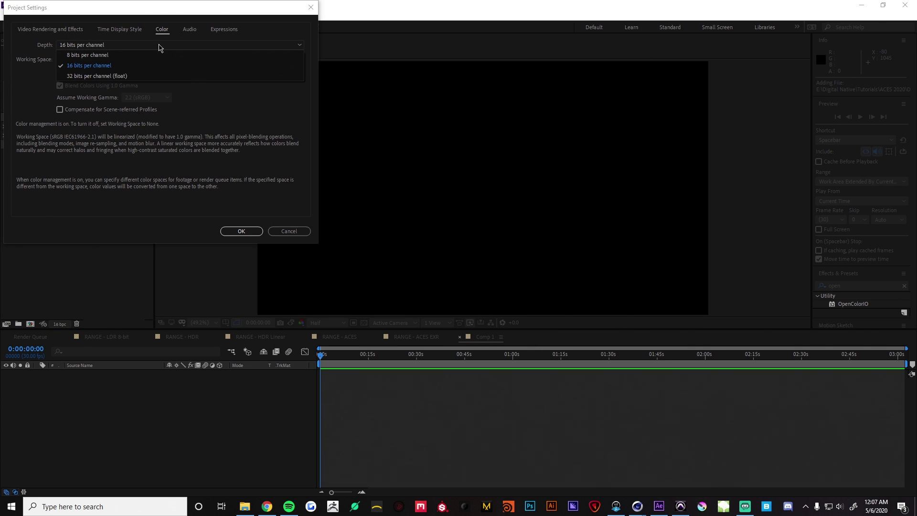
pyautogui.click(120, 75)
pyautogui.click(114, 59)
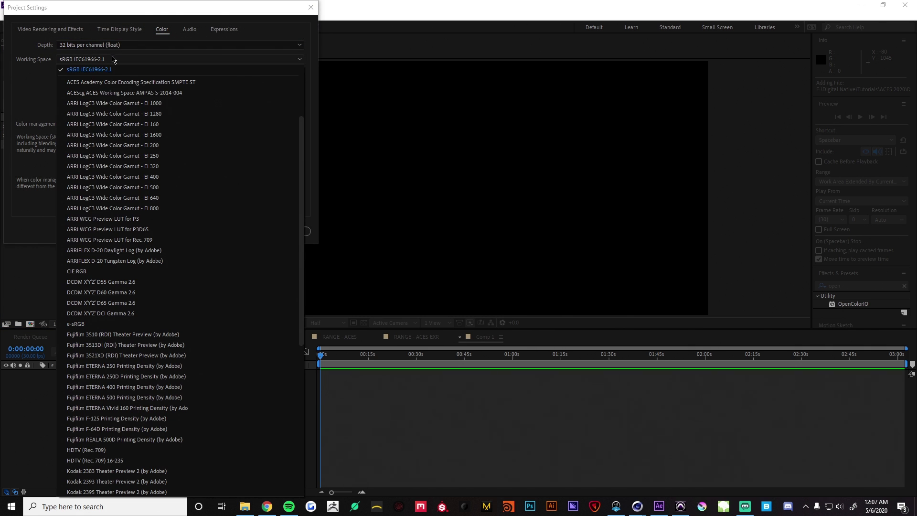
pyautogui.click(125, 94)
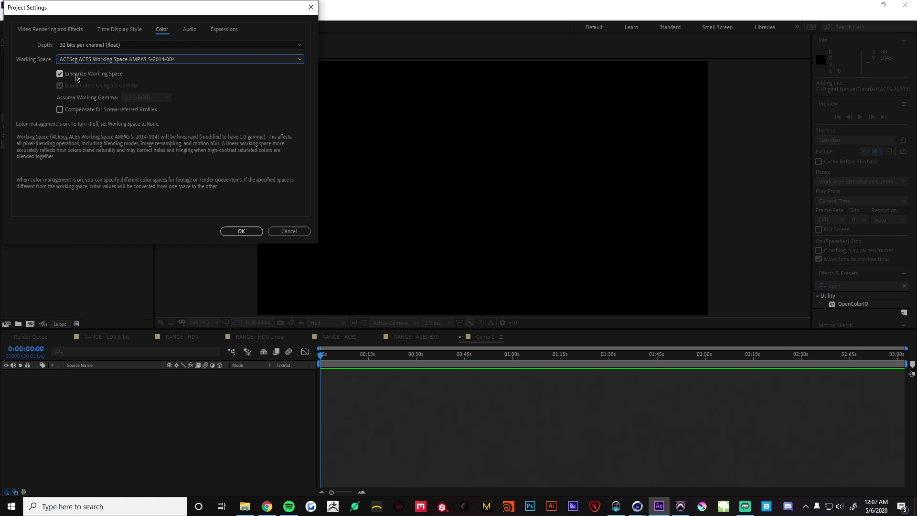
pyautogui.click(76, 75)
pyautogui.click(76, 76)
pyautogui.click(250, 232)
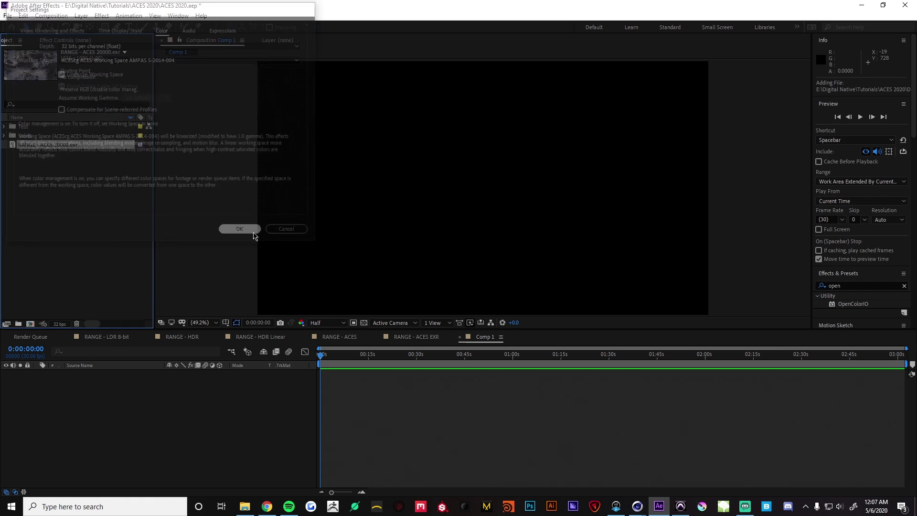
pyautogui.click(60, 144)
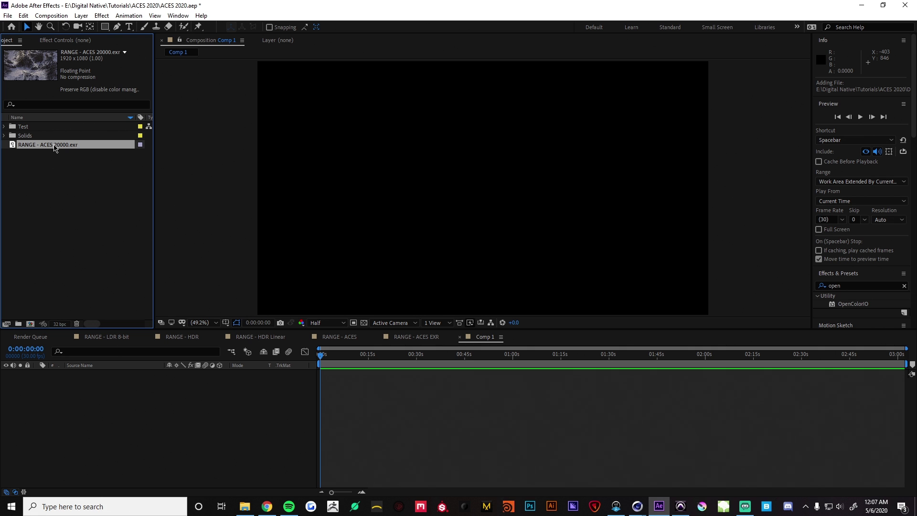
# - Make a comp from RANGE - ACES 20000.exr and add Adjustment Layer 4 with Ctrl+Alt+Y
pyautogui.moveTo(54, 145); pyautogui.dragTo(31, 324)
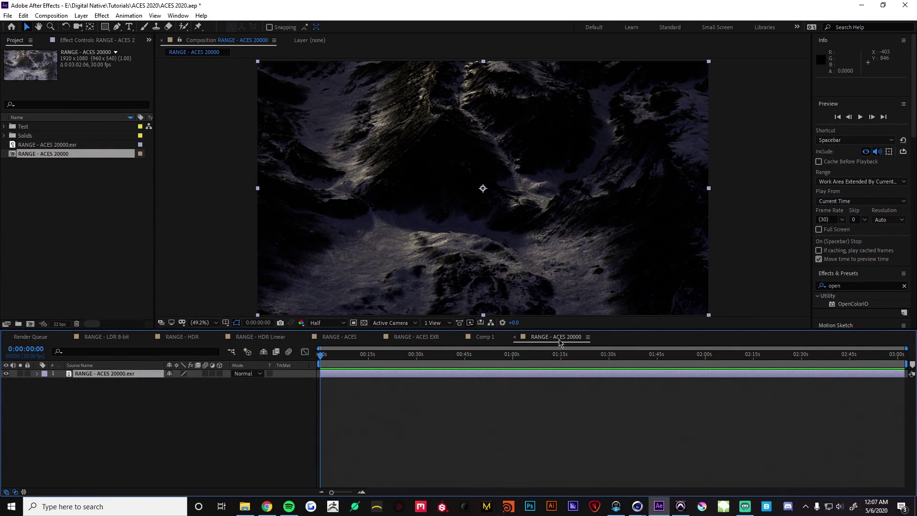
pyautogui.click(155, 16)
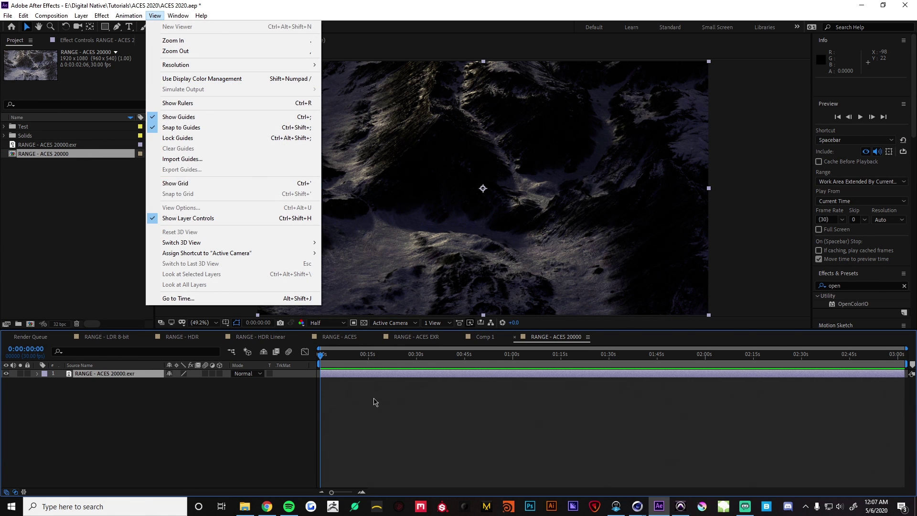
pyautogui.press('Escape')
pyautogui.press('F3')
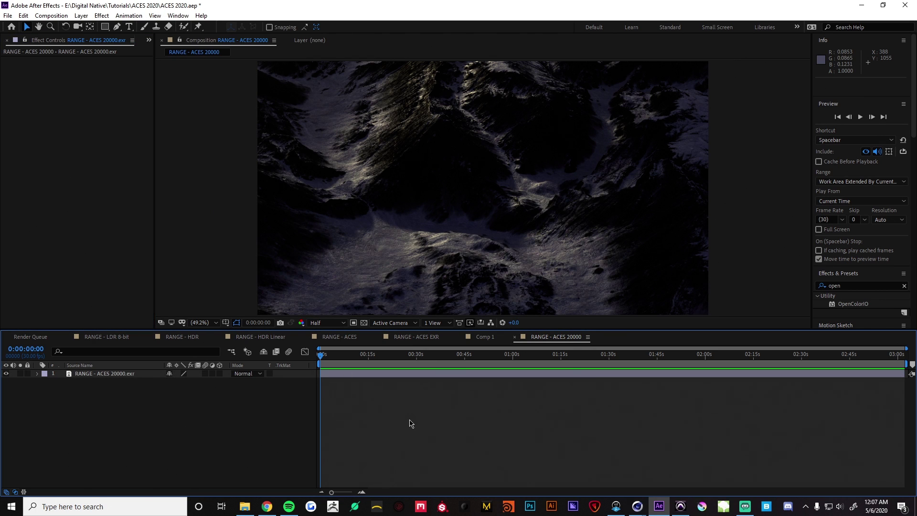
pyautogui.hotkey('ctrl', 'alt', 'y')
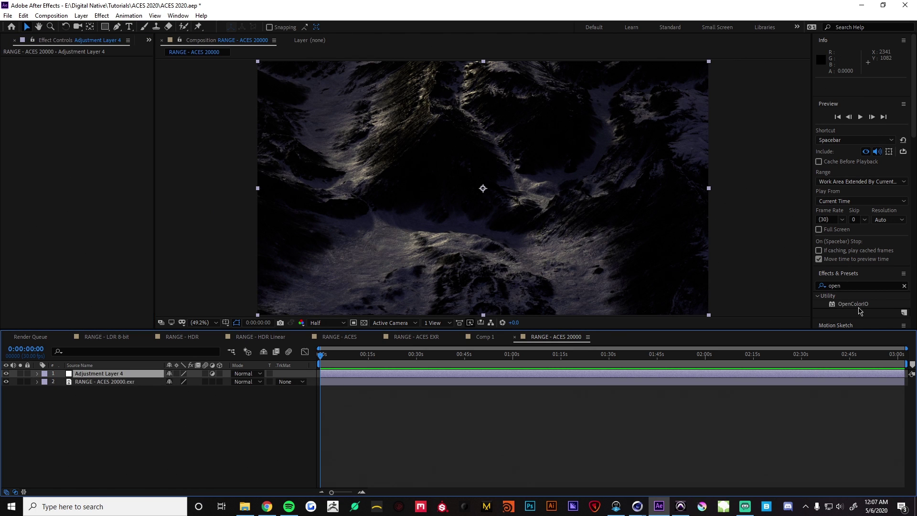
# - Apply OpenColorIO to Adjustment Layer 4 using D:\ACES\OpenColorIO-Configs-master\aces_1.0.3\config.ocio as custom config
pyautogui.moveTo(855, 309); pyautogui.dragTo(657, 375)
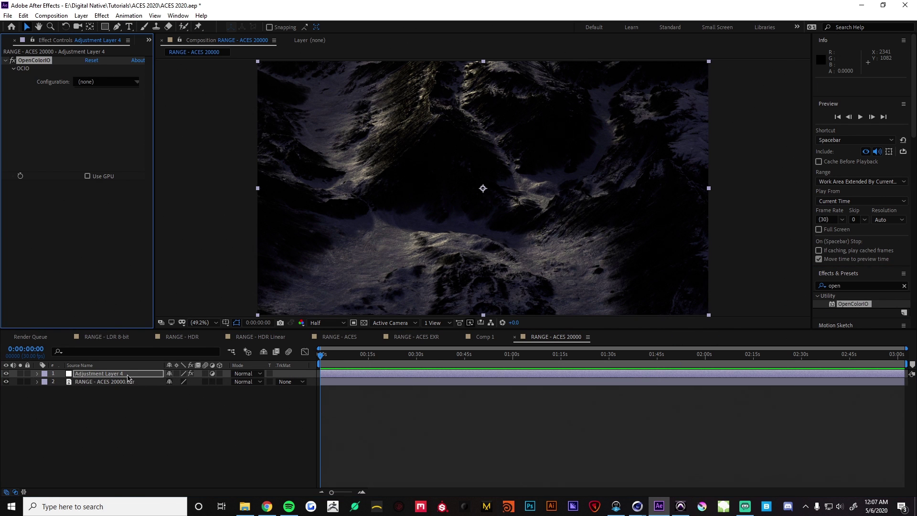
pyautogui.click(122, 82)
pyautogui.click(145, 114)
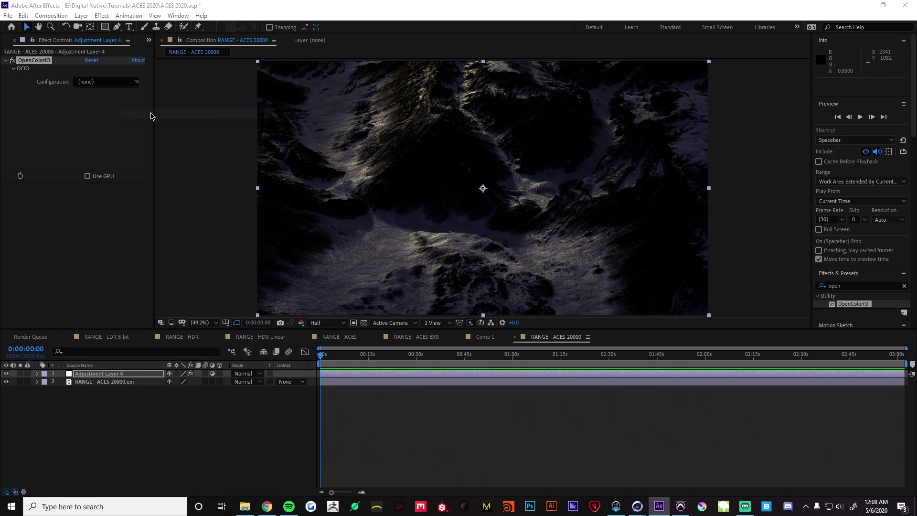
pyautogui.click(266, 99)
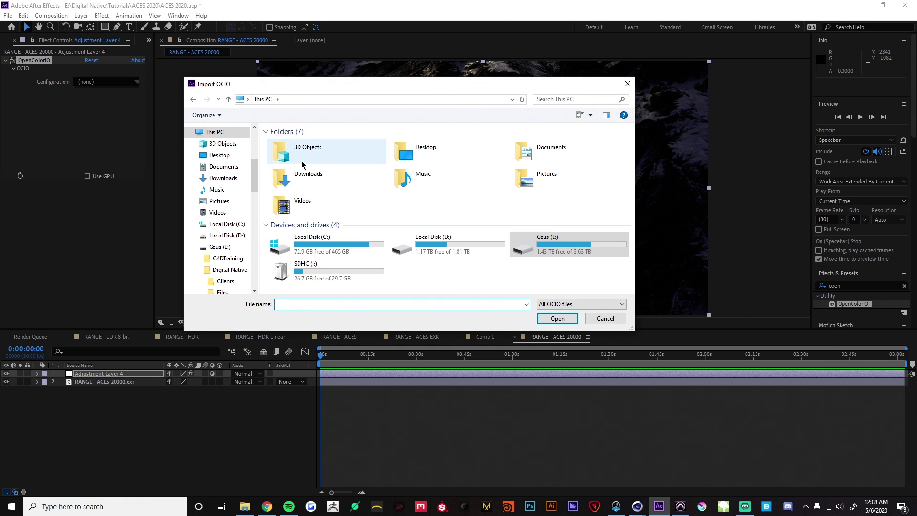
pyautogui.doubleClick(442, 252)
pyautogui.doubleClick(286, 143)
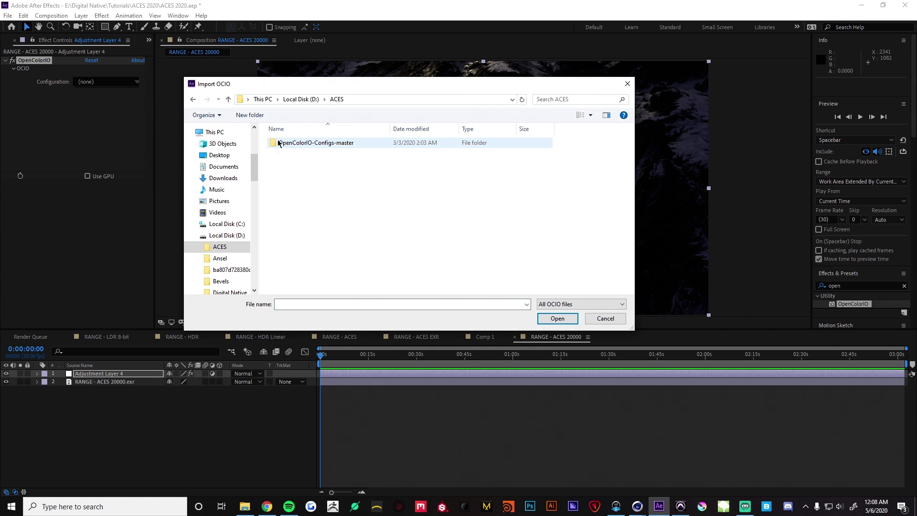
pyautogui.doubleClick(296, 142)
pyautogui.doubleClick(292, 182)
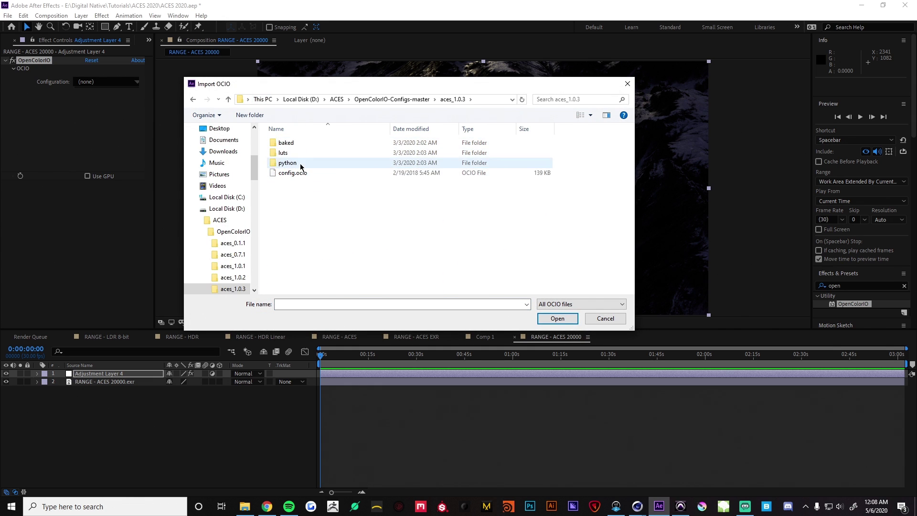
pyautogui.click(297, 173)
pyautogui.click(558, 319)
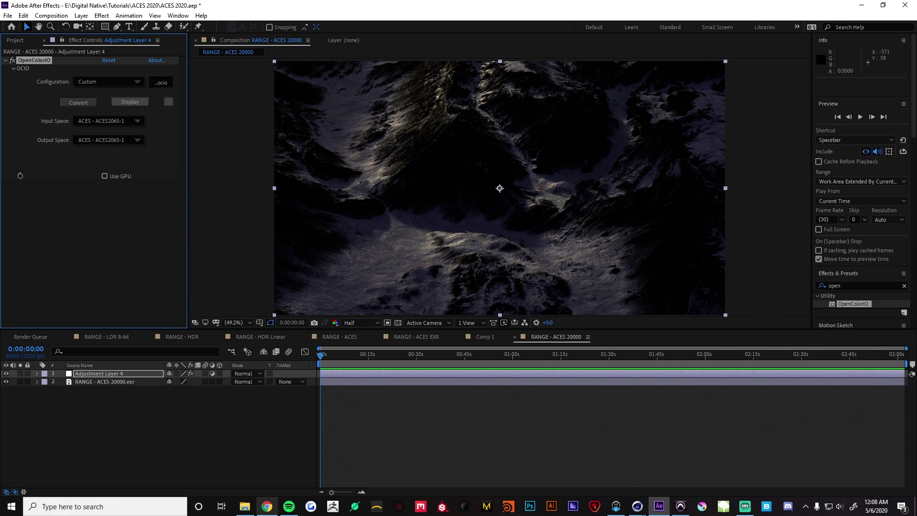
# - Check the Octane Renderer render buffer settings in Cinema 4D, then return to After Effects
pyautogui.click(637, 506)
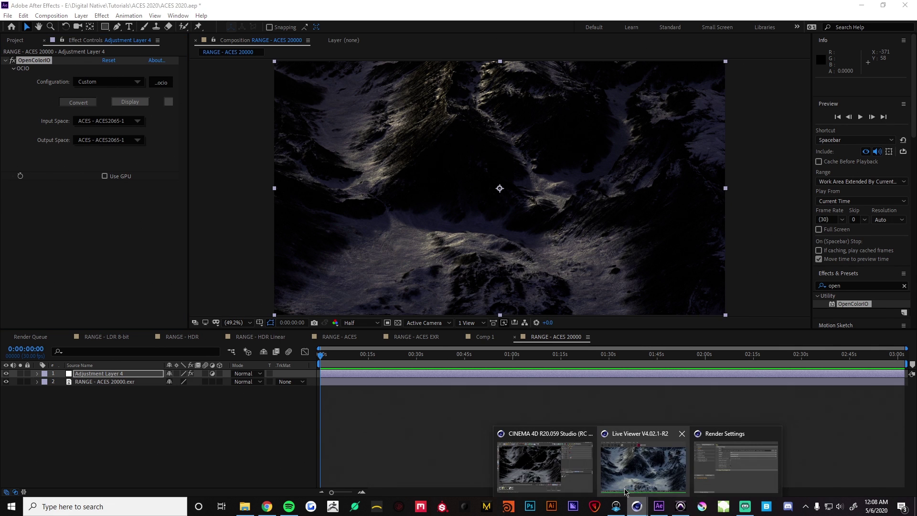
pyautogui.click(579, 487)
pyautogui.click(479, 157)
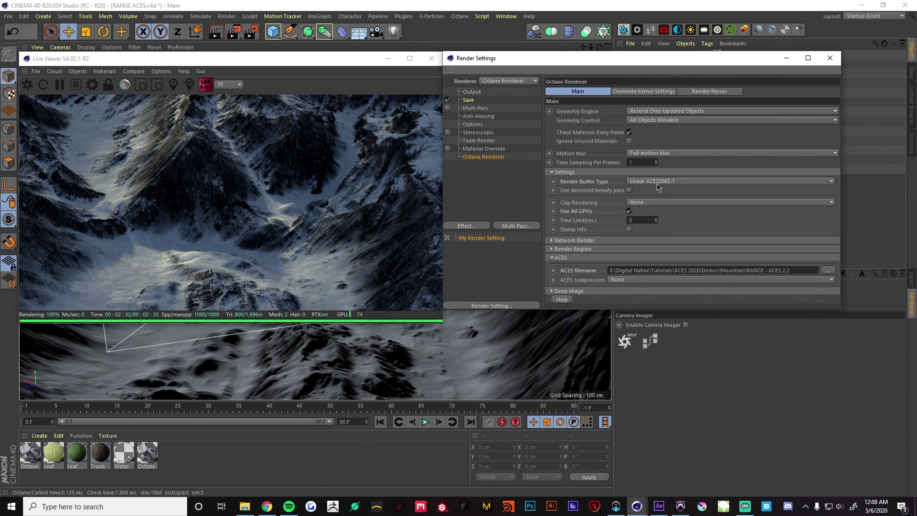
pyautogui.click(655, 509)
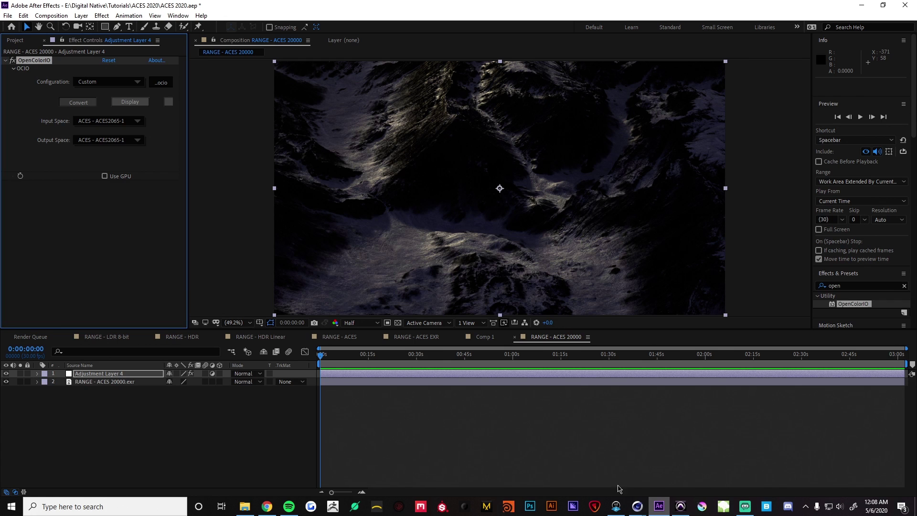
# - Keep Adjustment Layer 4's input at ACES2065-1, output ACES - ACEScg, then add Adjustment Layer 5 (Ctrl+Alt+Y)
pyautogui.click(136, 122)
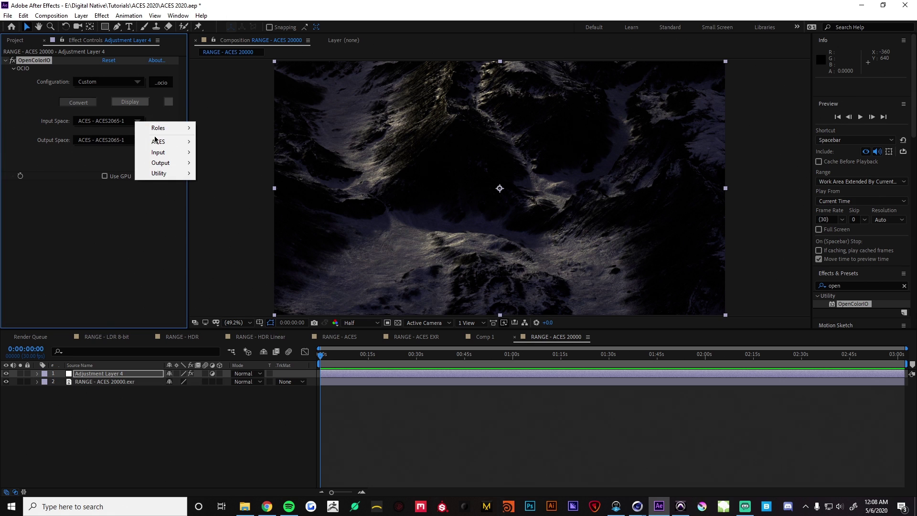
pyautogui.moveTo(157, 141)
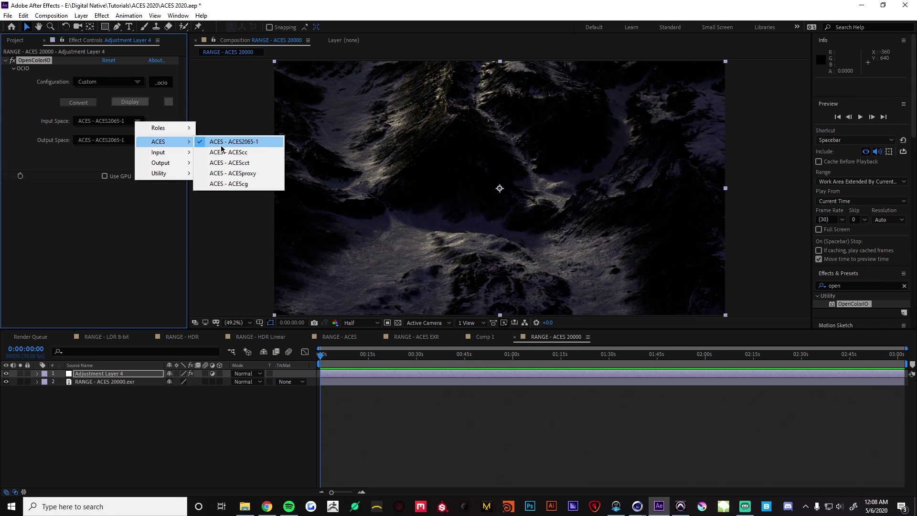
pyautogui.click(96, 186)
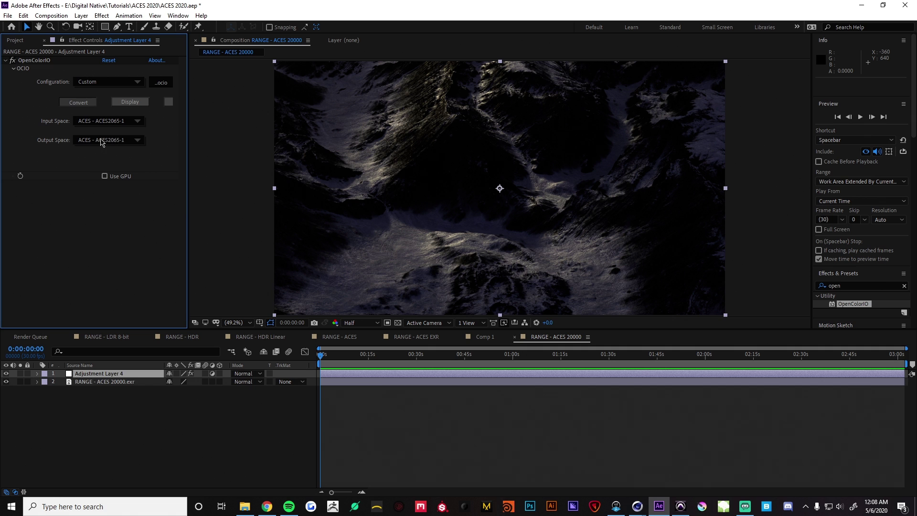
pyautogui.click(101, 142)
pyautogui.moveTo(131, 181)
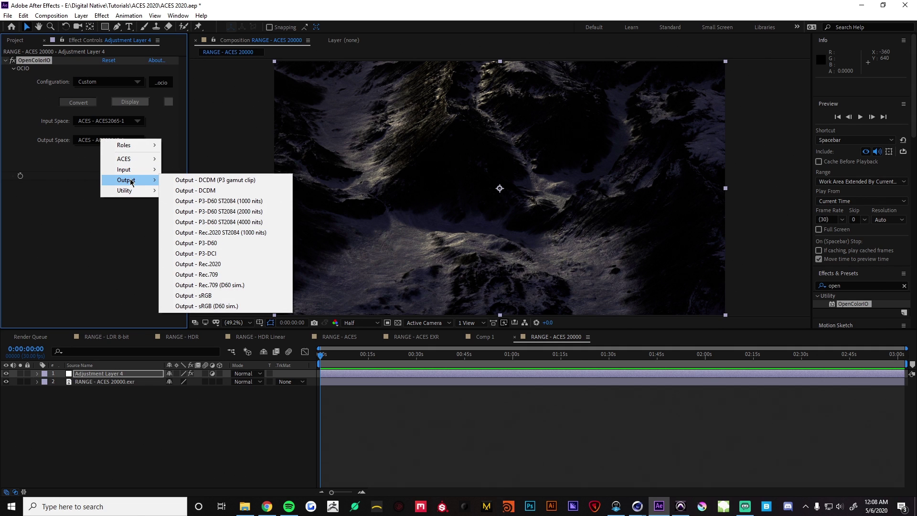
pyautogui.moveTo(125, 159)
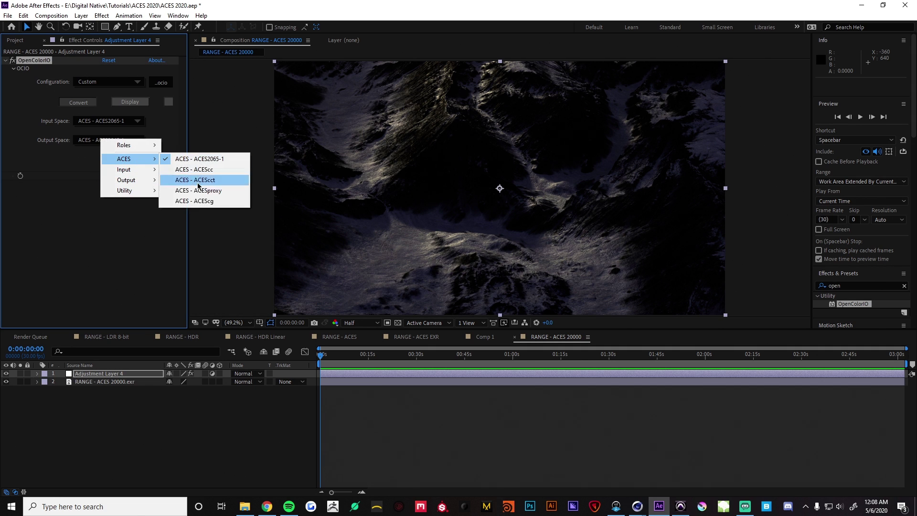
pyautogui.click(196, 202)
pyautogui.click(124, 404)
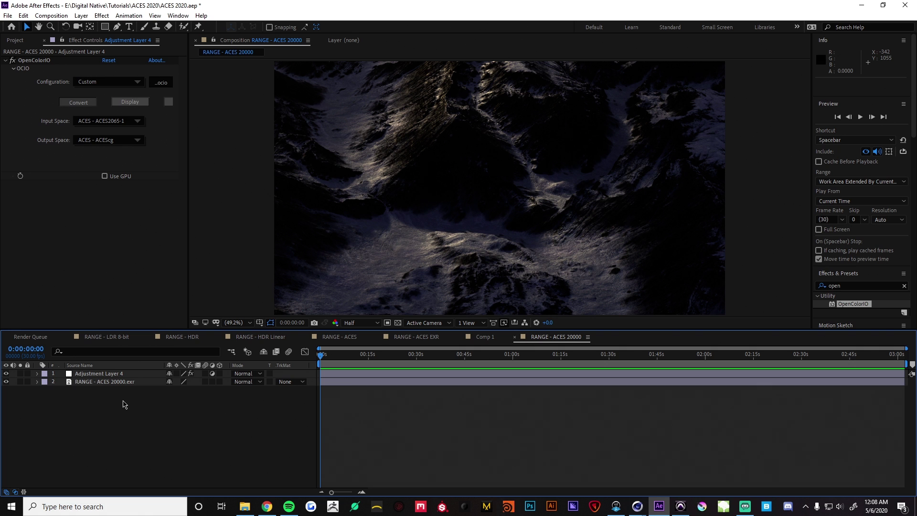
pyautogui.hotkey('ctrl', 'alt', 'y')
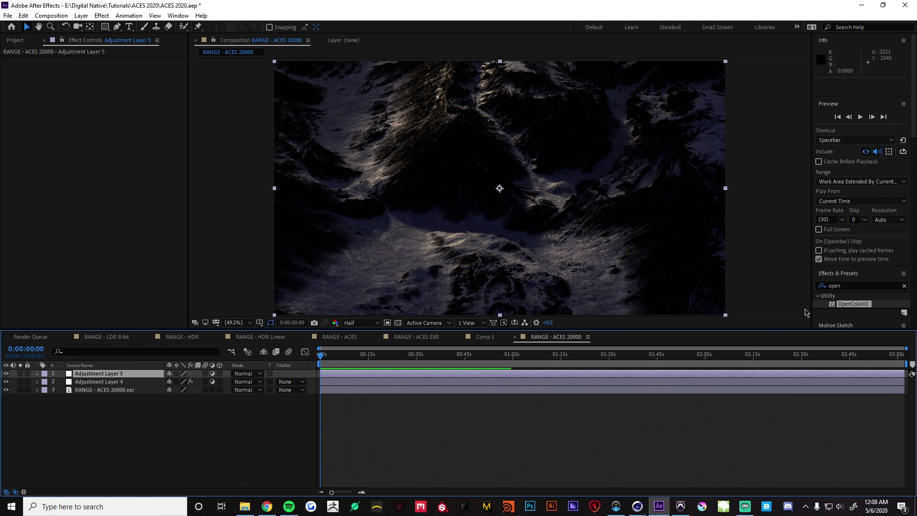
# - Apply OpenColorIO to Adjustment Layer 5 using the custom config.ocio from the aces_1.0.3 folder
pyautogui.doubleClick(849, 304)
pyautogui.click(136, 81)
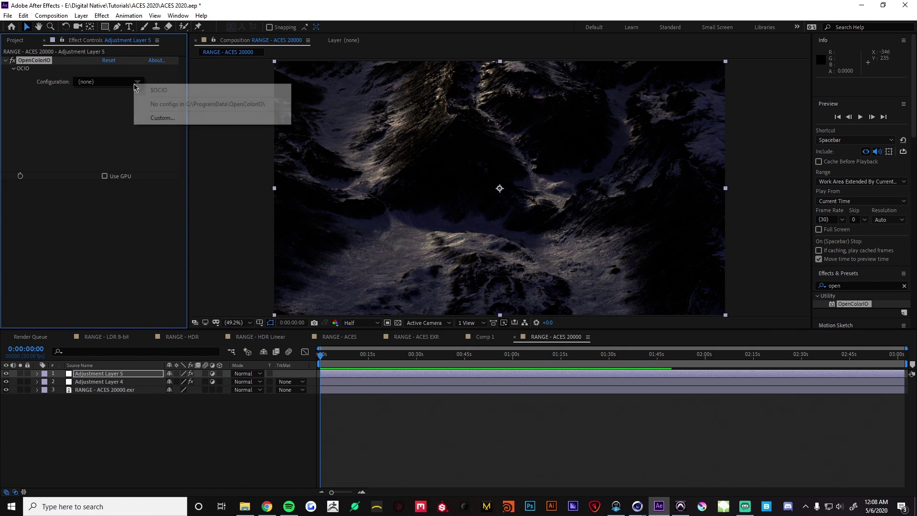
pyautogui.click(154, 119)
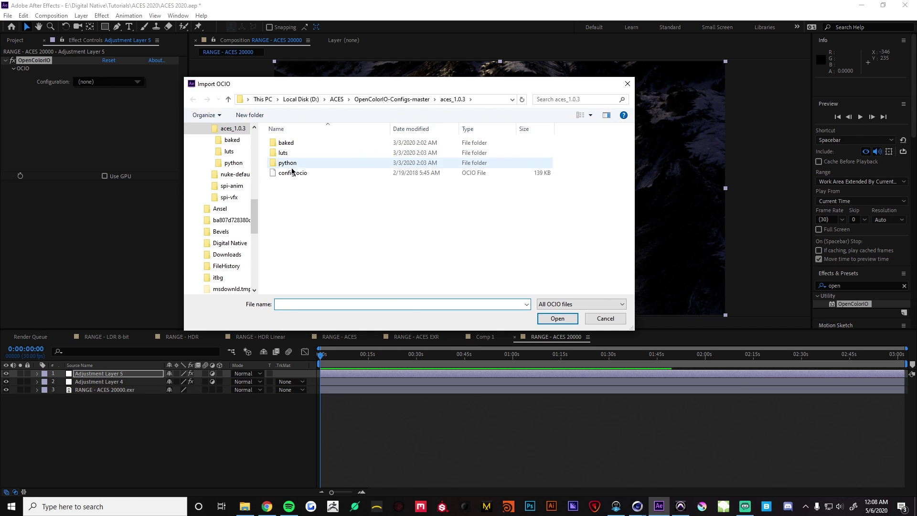
pyautogui.doubleClick(297, 172)
# - Set the OpenColorIO input space to ACES - ACEScg and output to Output - sRGB
pyautogui.click(135, 121)
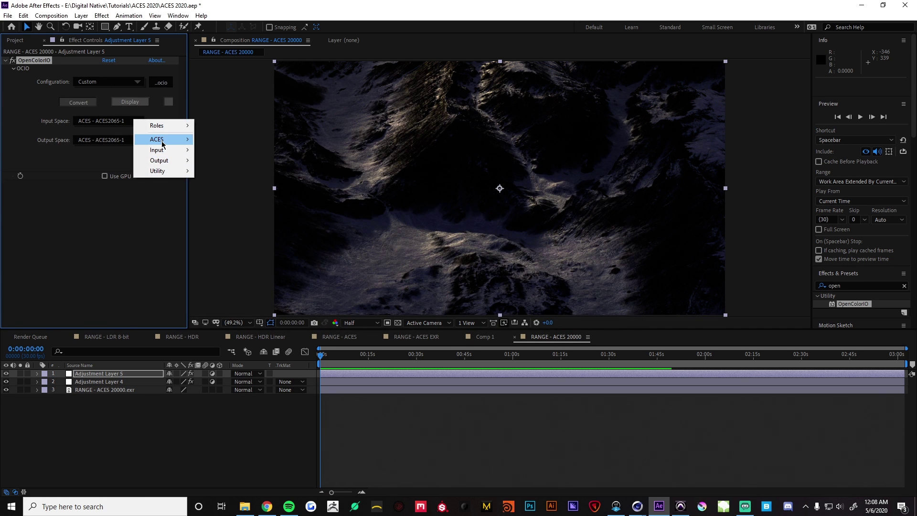
pyautogui.moveTo(163, 145)
pyautogui.click(234, 182)
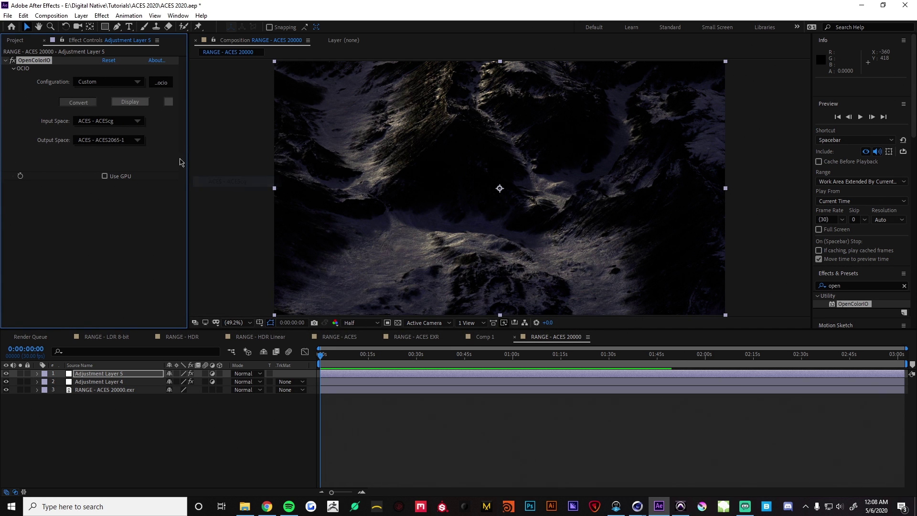
pyautogui.click(138, 144)
pyautogui.moveTo(165, 184)
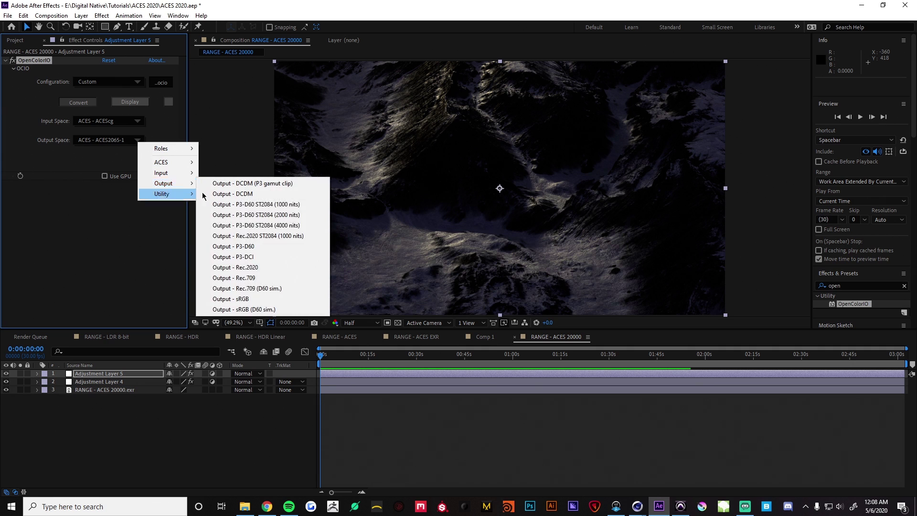
pyautogui.click(233, 299)
# - Try Output - Rec.709 as the output transform, then switch back to Output - sRGB
pyautogui.click(138, 142)
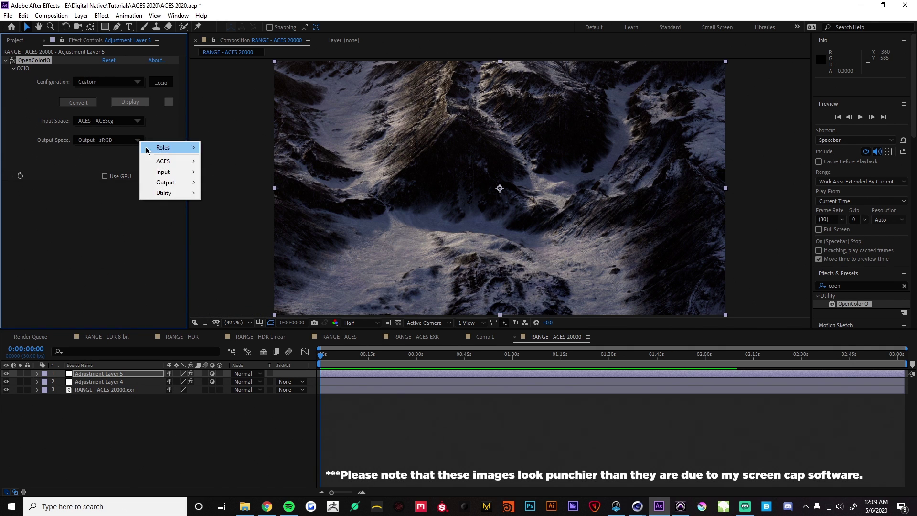
pyautogui.moveTo(165, 182)
pyautogui.click(260, 275)
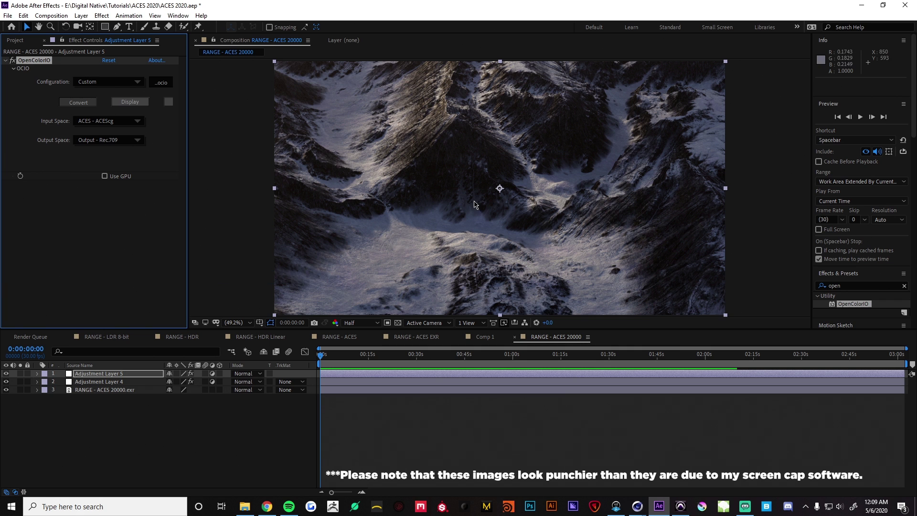
pyautogui.click(137, 140)
pyautogui.moveTo(181, 185)
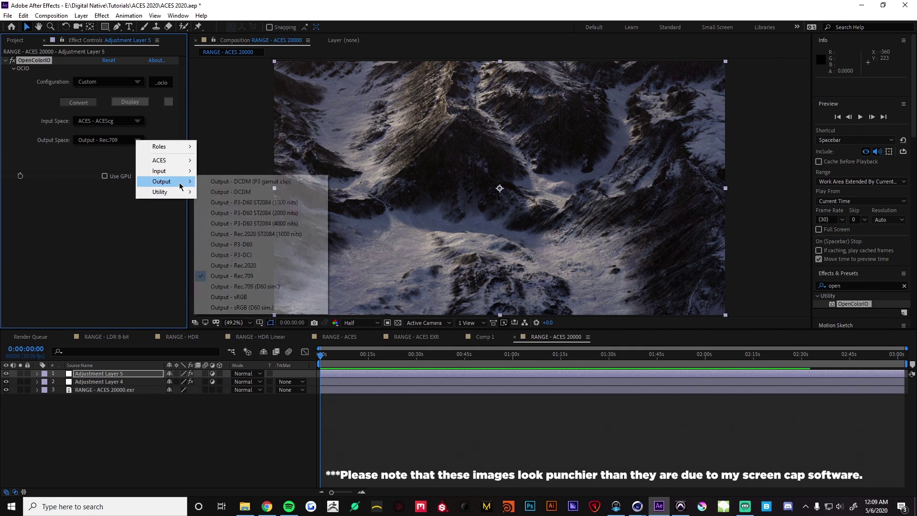
pyautogui.click(246, 297)
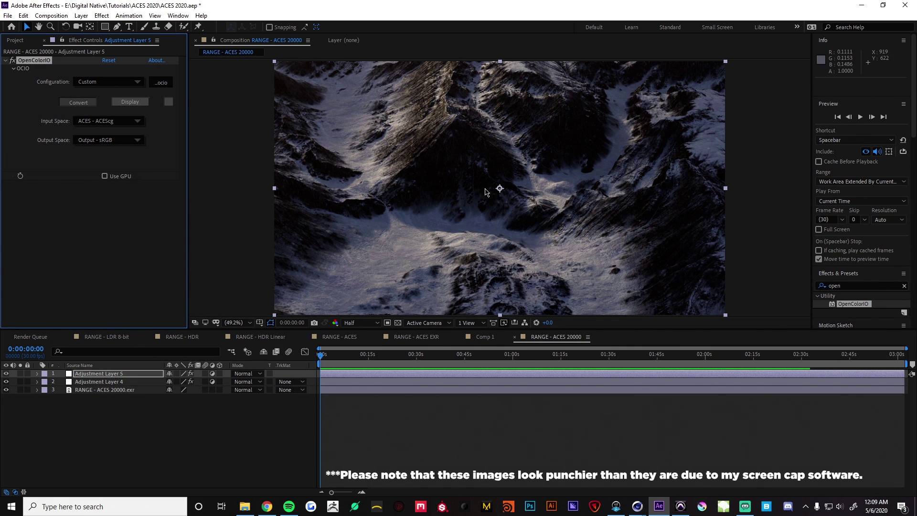
# - In RANGE - LDR 8-bit, confirm Adjustment Layer 1's input space is Input - Generic - sRGB - Texture
pyautogui.click(108, 337)
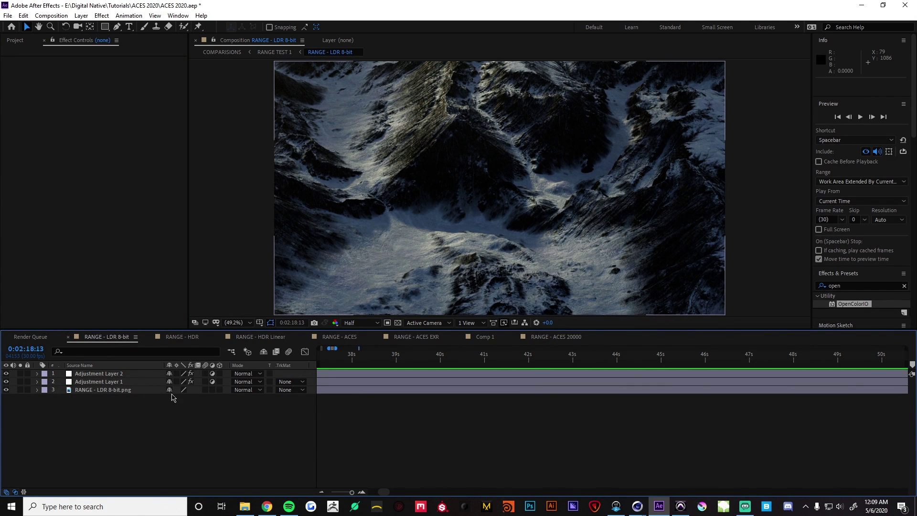
pyautogui.click(119, 392)
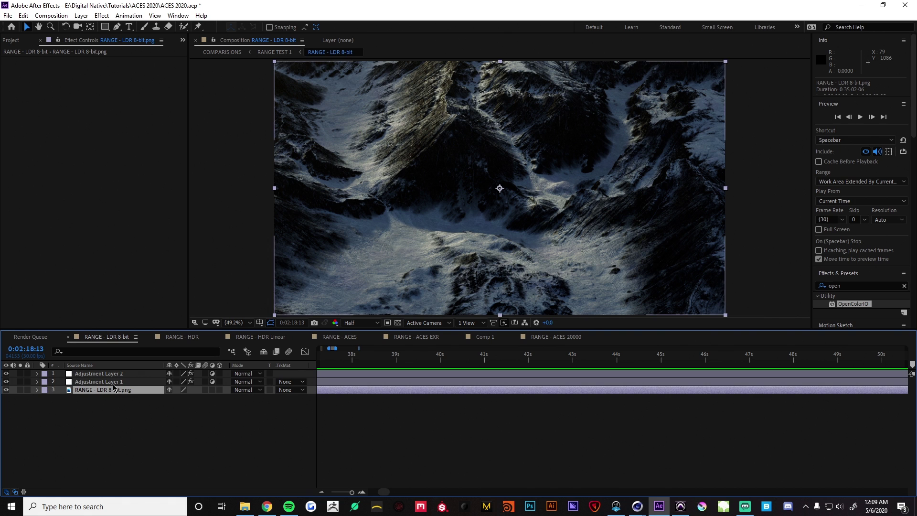
pyautogui.click(115, 383)
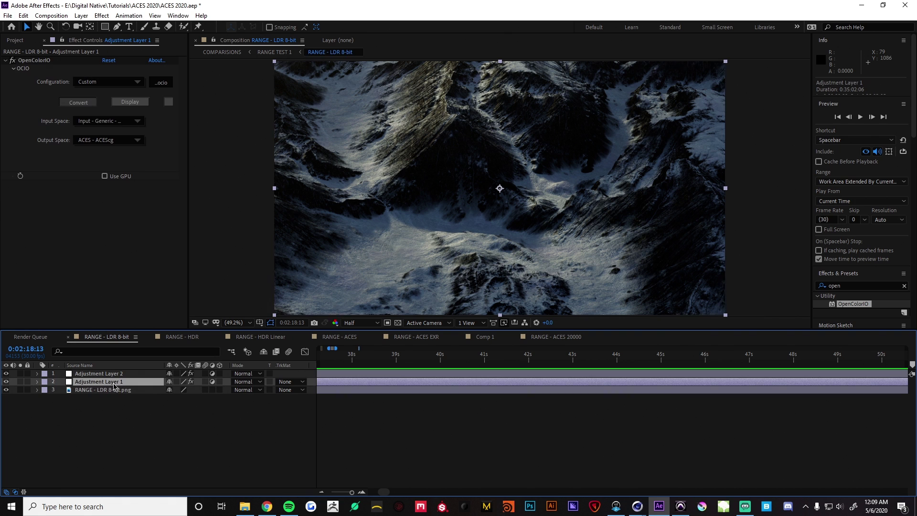
pyautogui.click(107, 125)
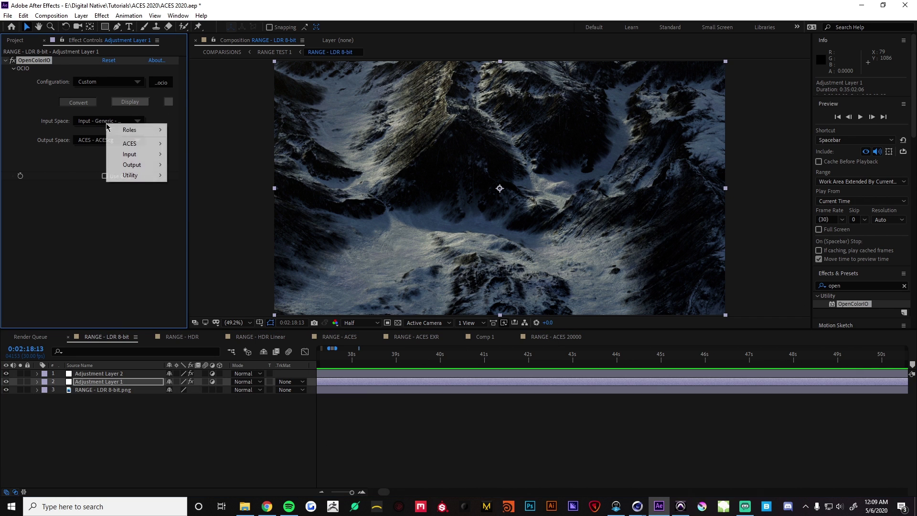
pyautogui.moveTo(139, 154)
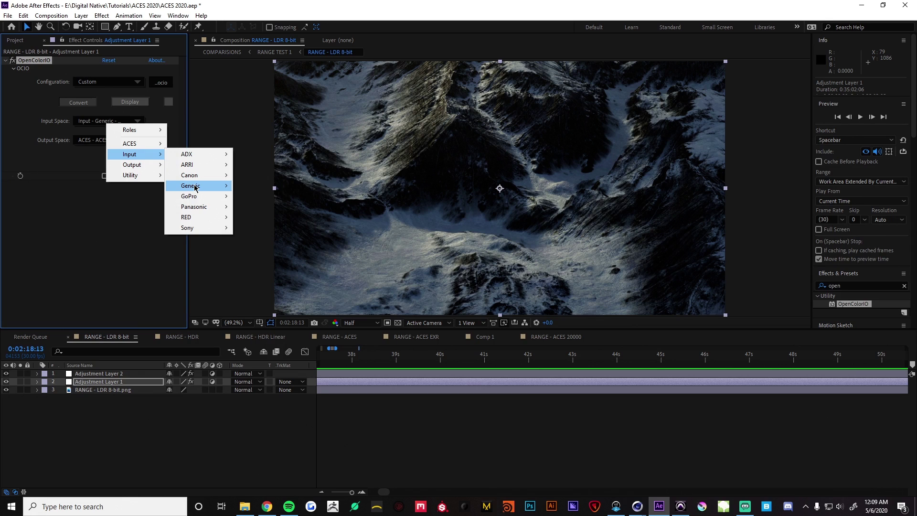
pyautogui.moveTo(196, 188)
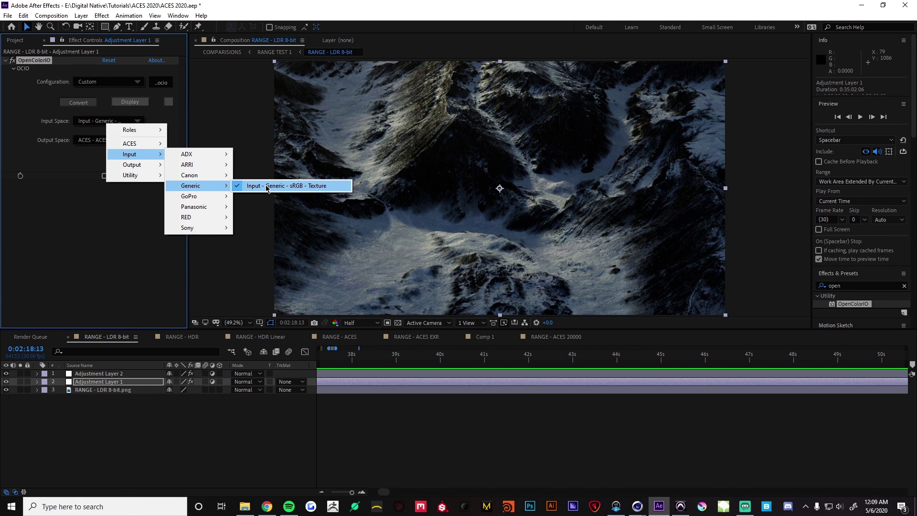
pyautogui.click(268, 186)
pyautogui.click(151, 386)
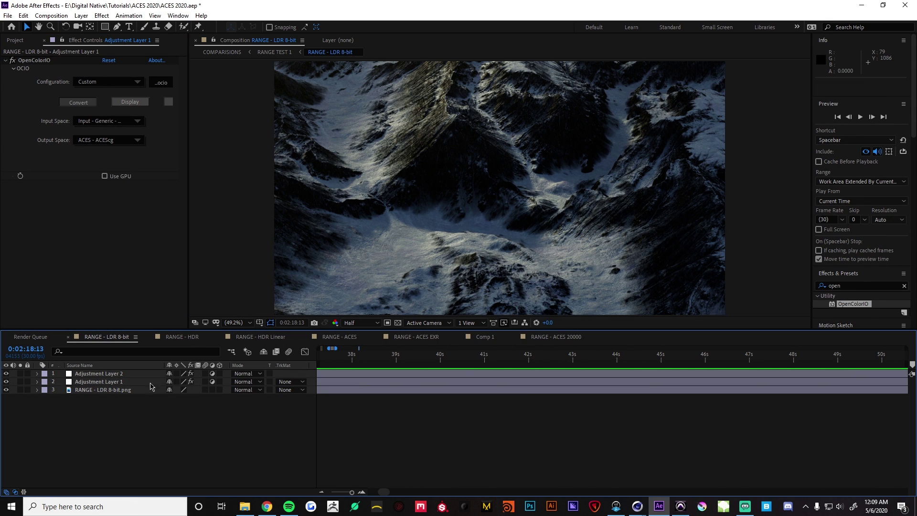
# - Check the HDR comps, confirming HDR Linear's Adjustment Layer 1 input is Utility - Linear - sRGB
pyautogui.click(186, 338)
pyautogui.click(105, 381)
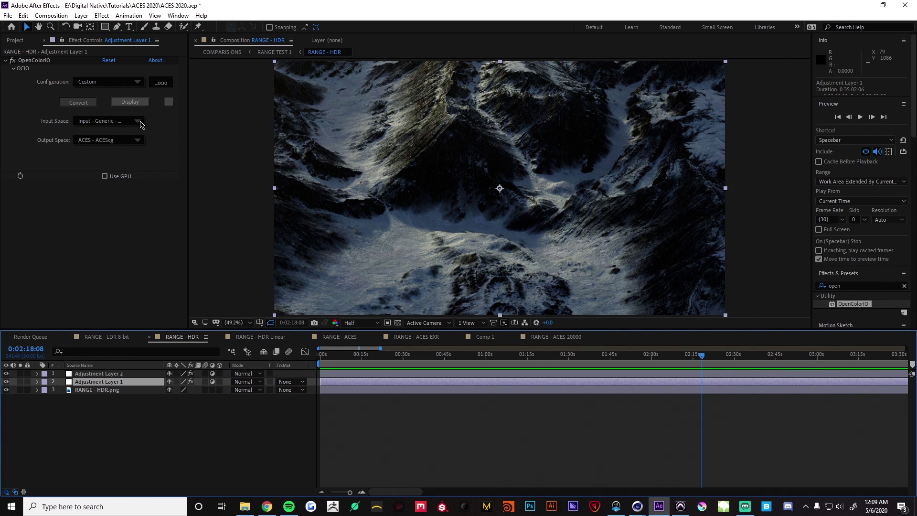
pyautogui.click(261, 337)
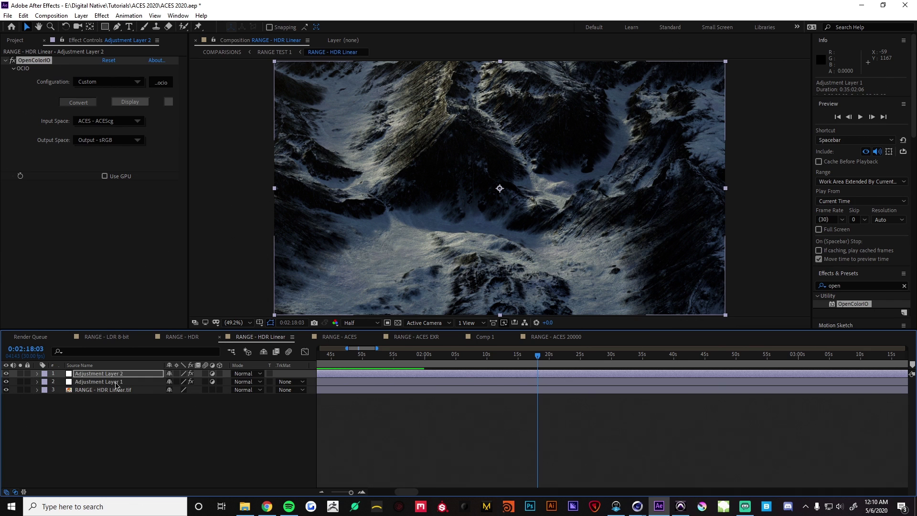
pyautogui.click(116, 382)
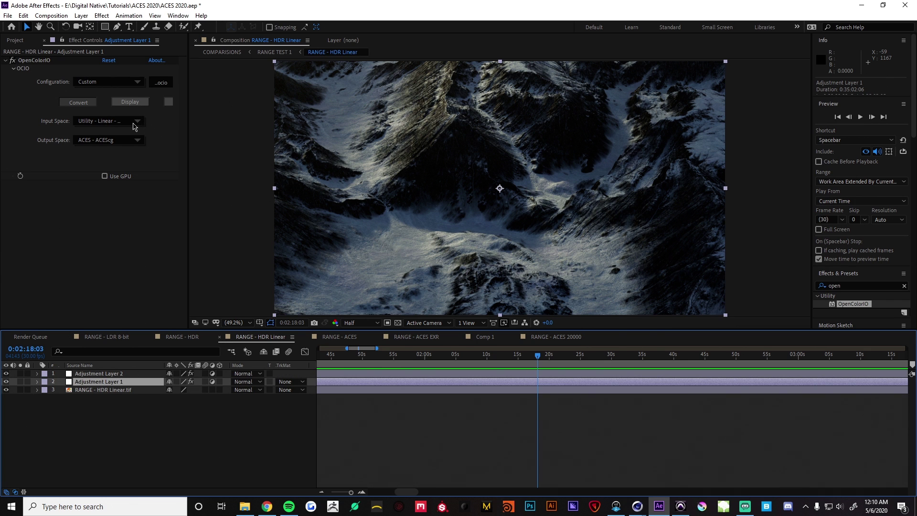
pyautogui.click(138, 122)
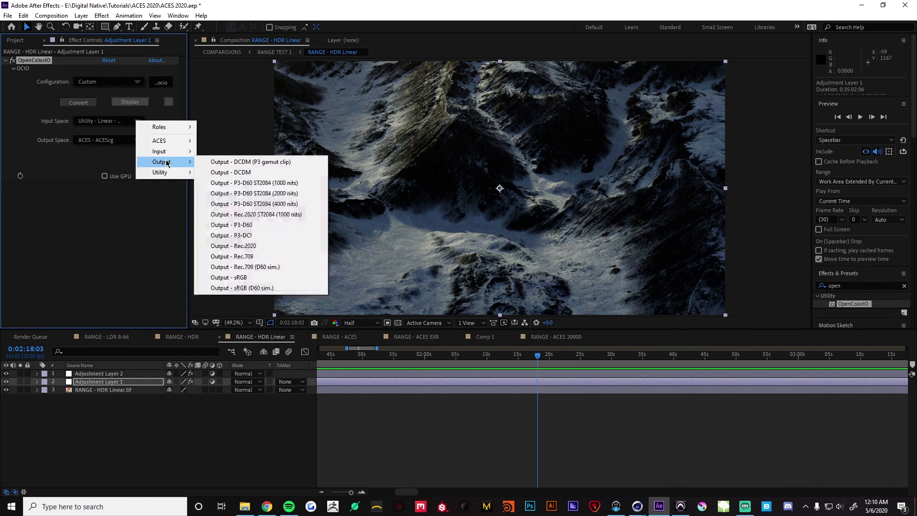
pyautogui.moveTo(167, 173)
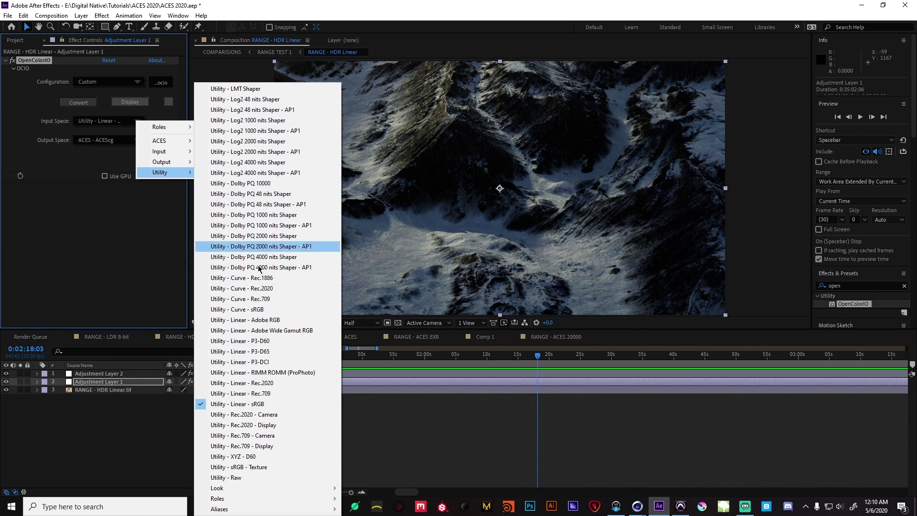
pyautogui.click(232, 405)
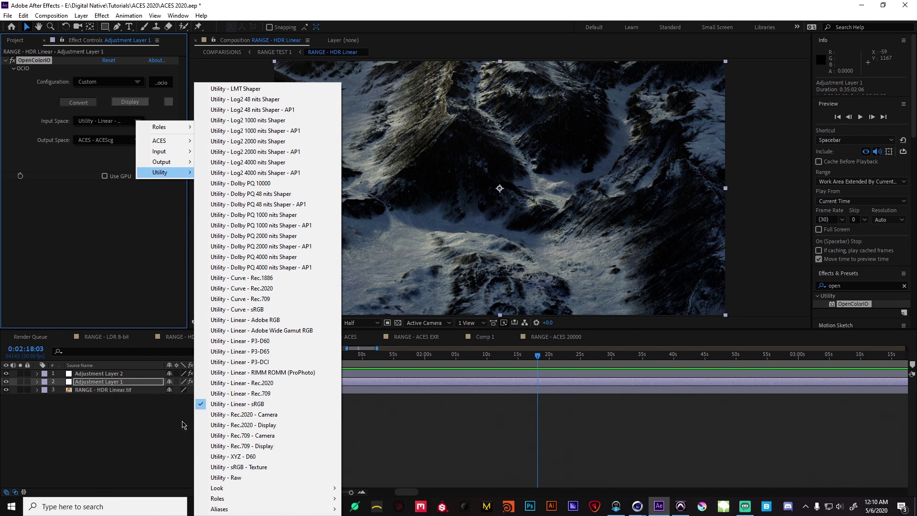
pyautogui.click(339, 338)
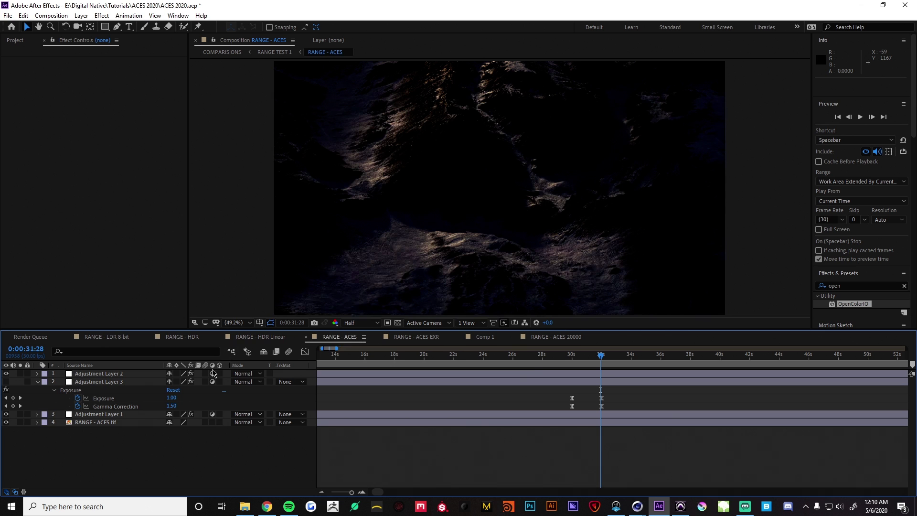
pyautogui.click(554, 338)
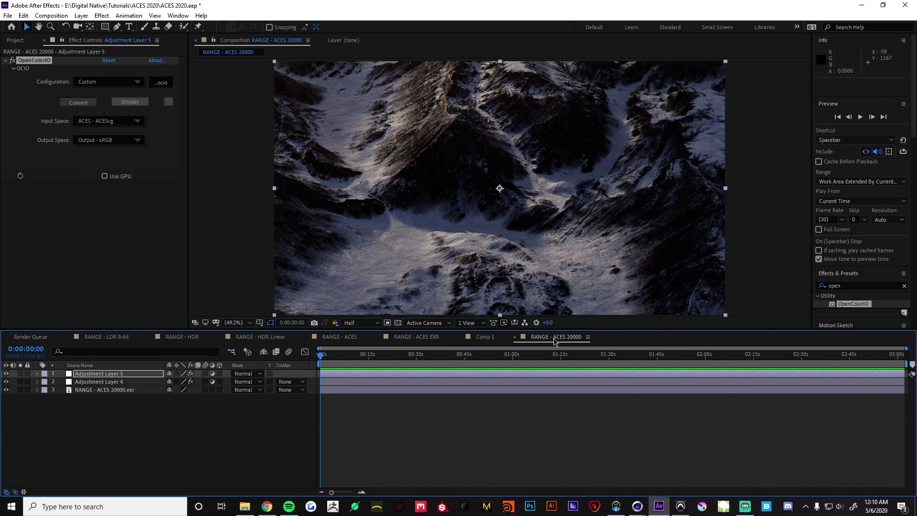
pyautogui.click(341, 338)
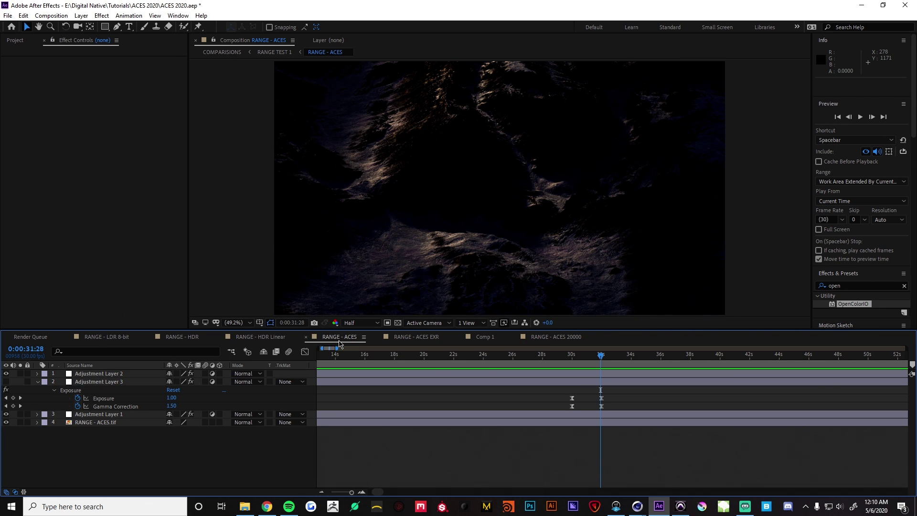
pyautogui.click(424, 340)
pyautogui.click(359, 340)
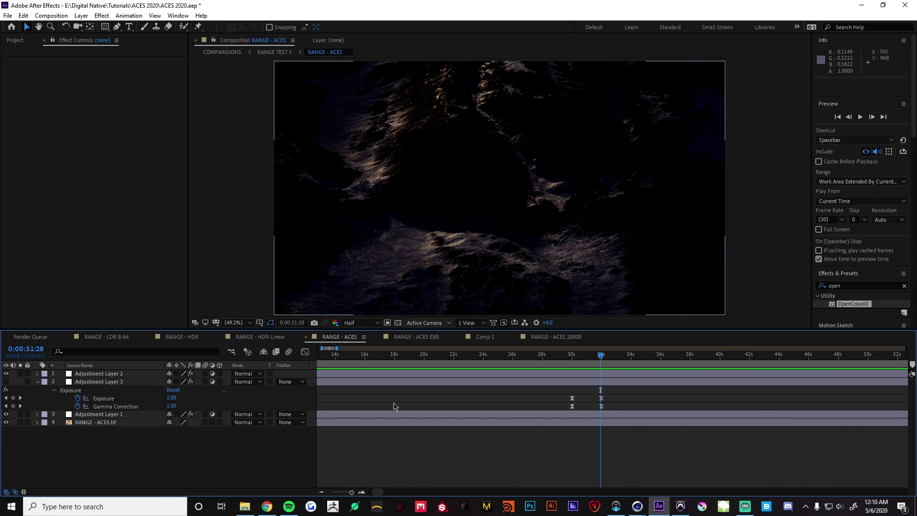
pyautogui.moveTo(637, 507)
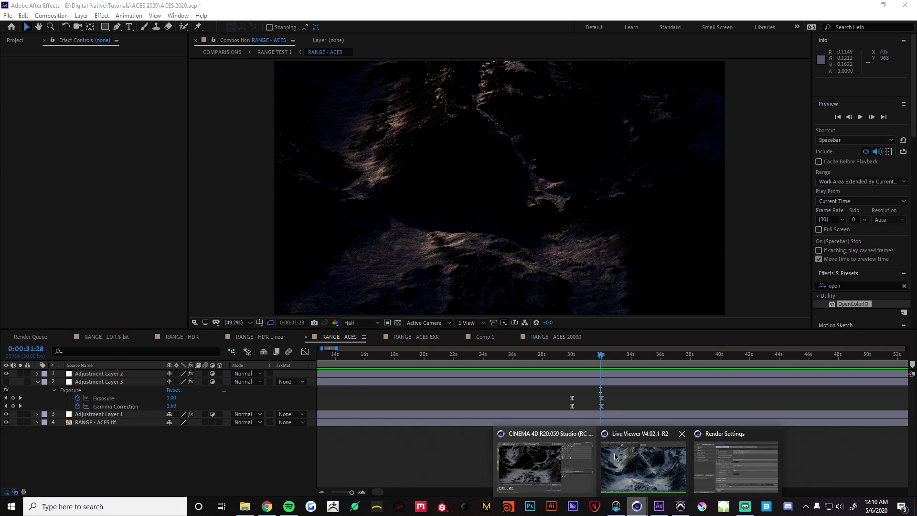
pyautogui.click(745, 470)
pyautogui.click(466, 100)
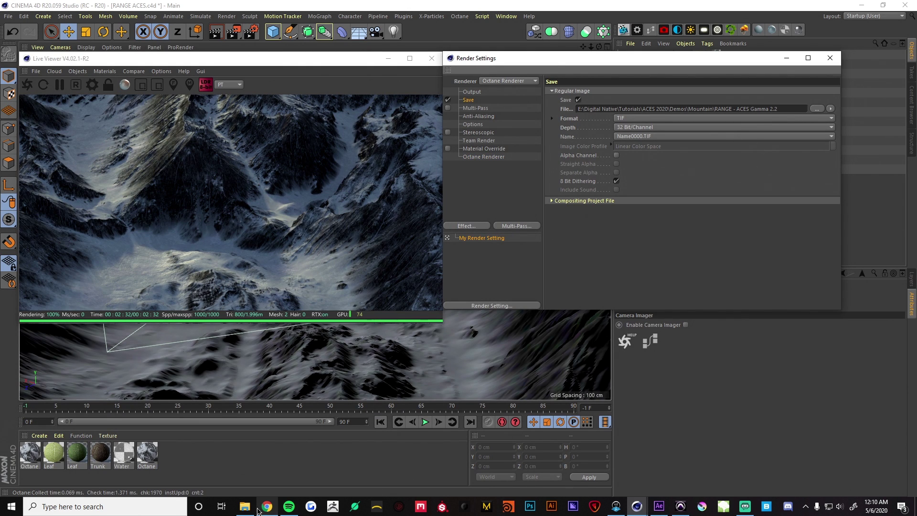
pyautogui.click(659, 506)
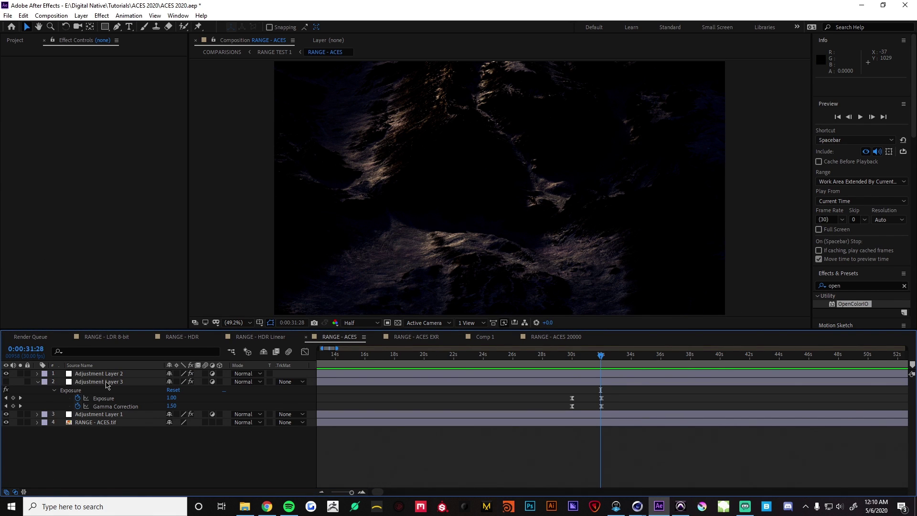
# - Inspect the adjustment layers in RANGE - ACES and turn on Adjustment Layer 3's Exposure
pyautogui.click(120, 415)
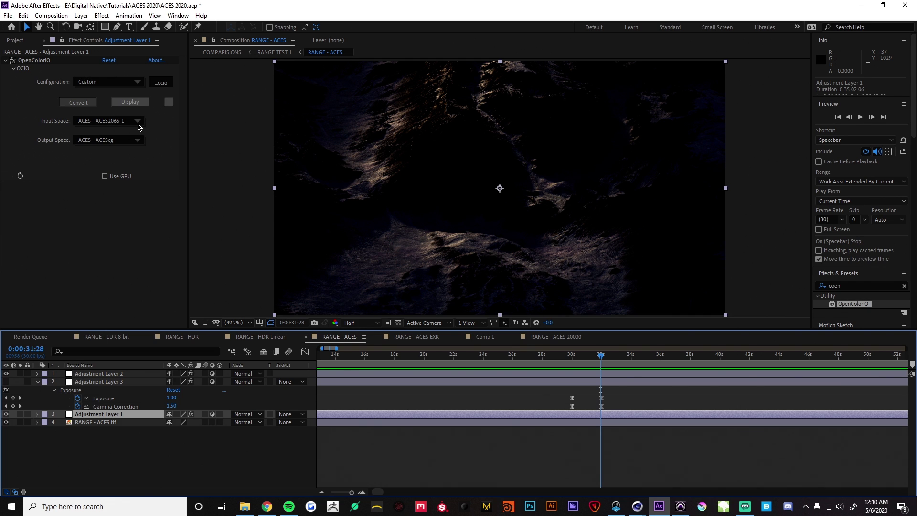
pyautogui.click(120, 382)
pyautogui.click(124, 374)
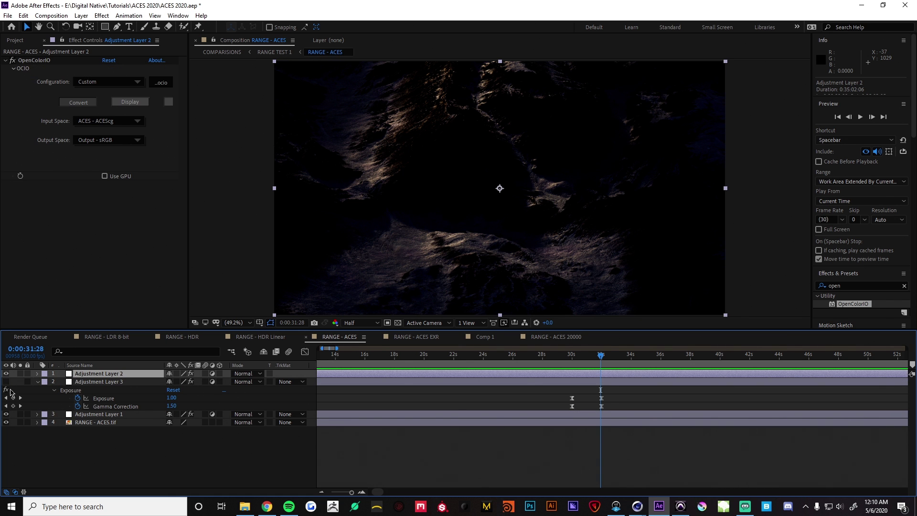
pyautogui.click(6, 382)
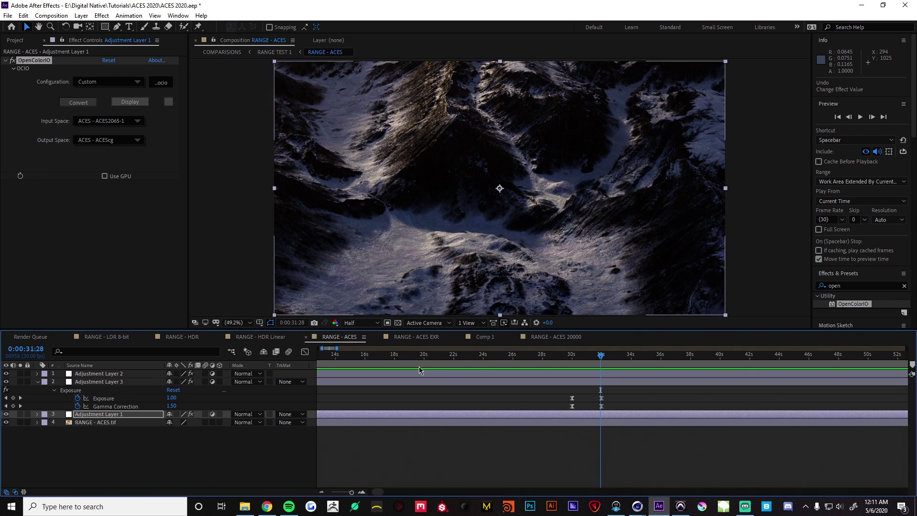
# - Compare the RANGE - ACES and RANGE - ACES EXR comps, briefly soloing Adjustment Layer 3
pyautogui.click(416, 336)
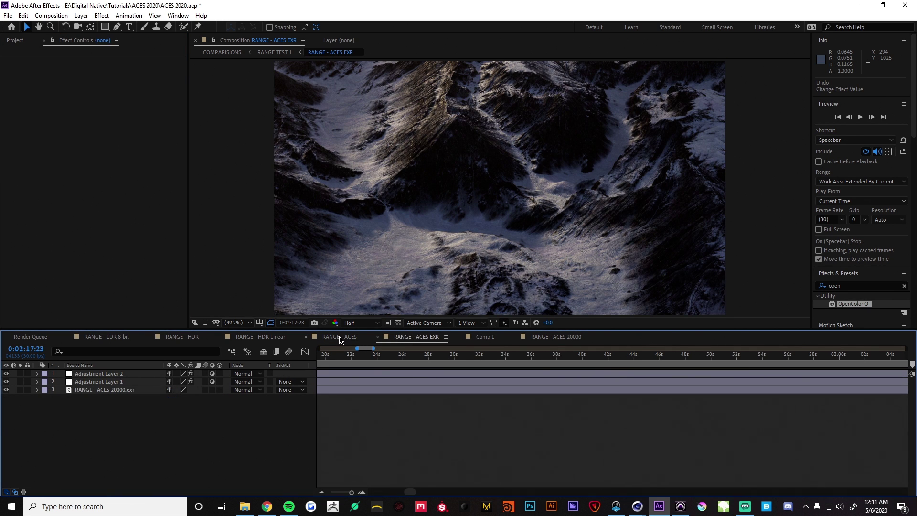
pyautogui.click(339, 337)
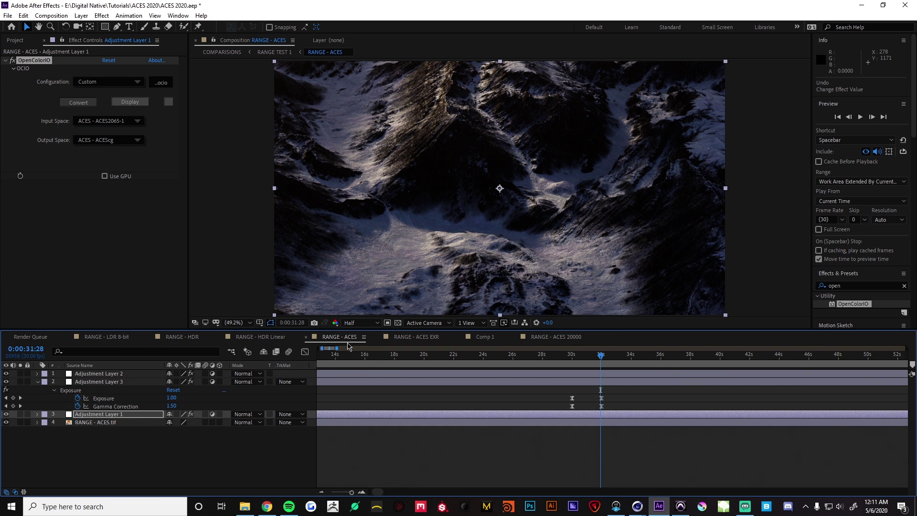
pyautogui.click(410, 339)
pyautogui.click(337, 337)
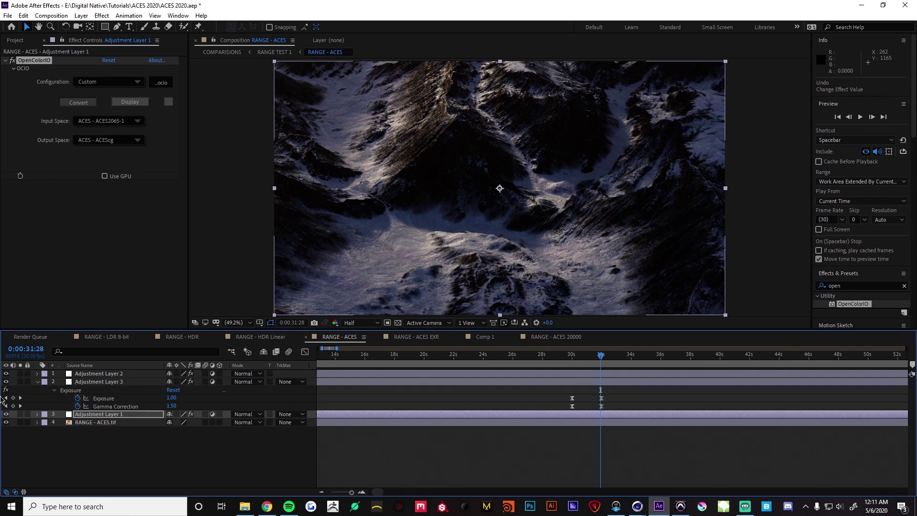
pyautogui.click(20, 382)
pyautogui.click(20, 382)
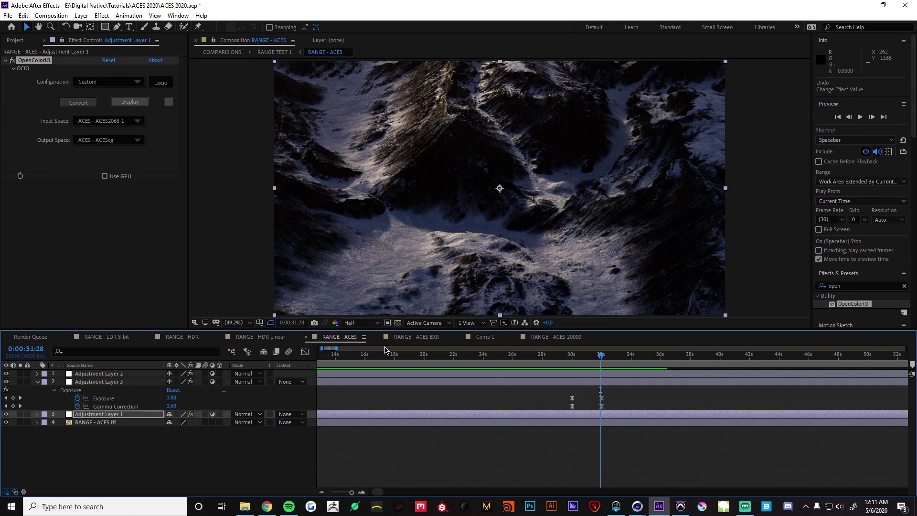
pyautogui.click(429, 339)
pyautogui.click(340, 337)
# - Review Adjustment Layer 1's OpenColorIO input space without changes, ending on RANGE - ACES EXR
pyautogui.click(96, 415)
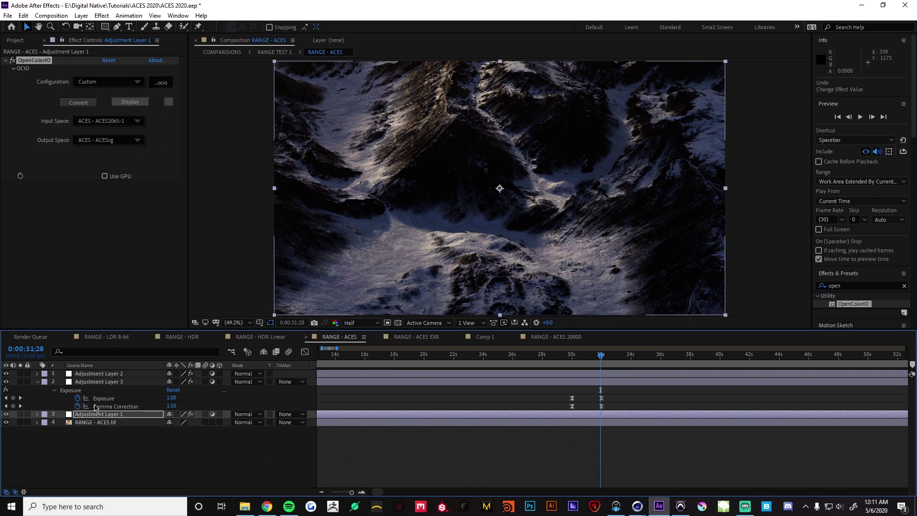
pyautogui.click(140, 123)
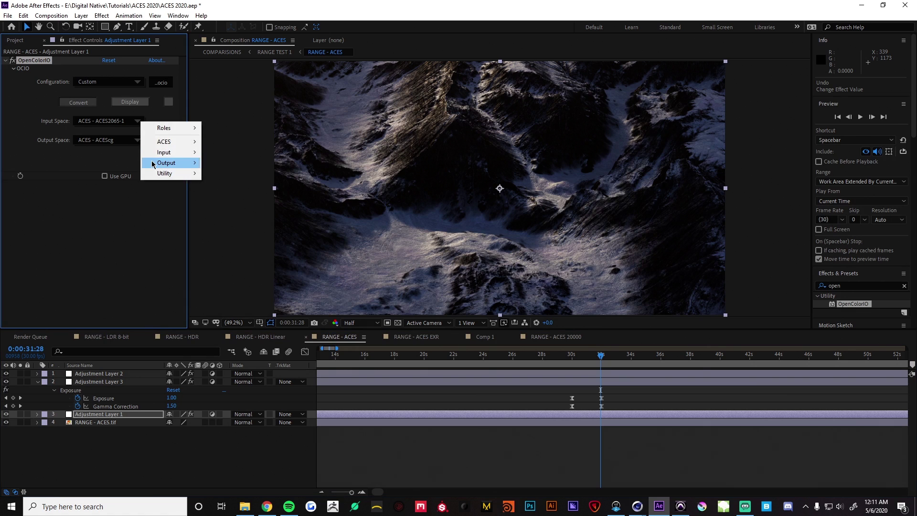
pyautogui.moveTo(169, 159)
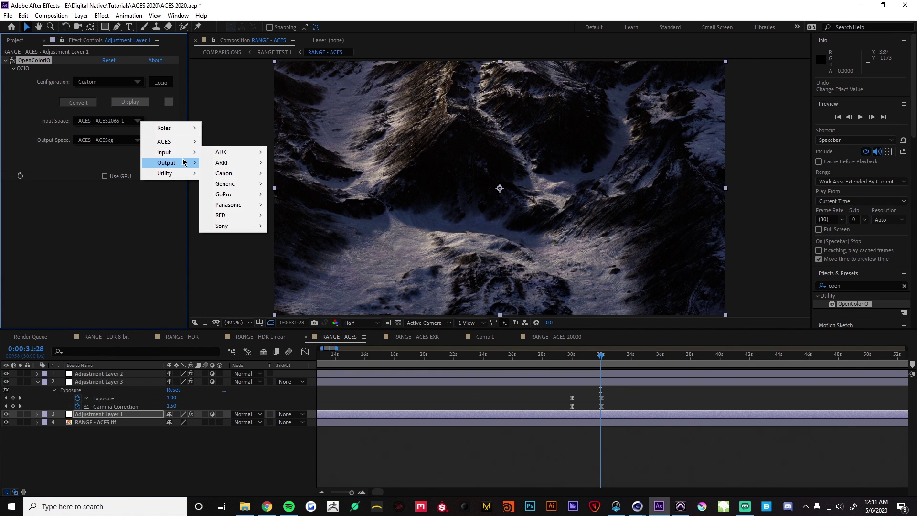
pyautogui.moveTo(192, 177)
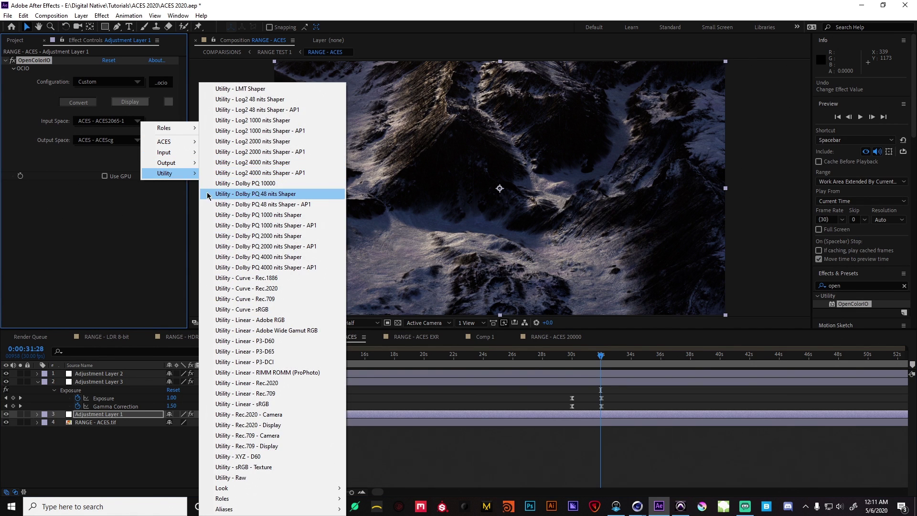
pyautogui.click(396, 417)
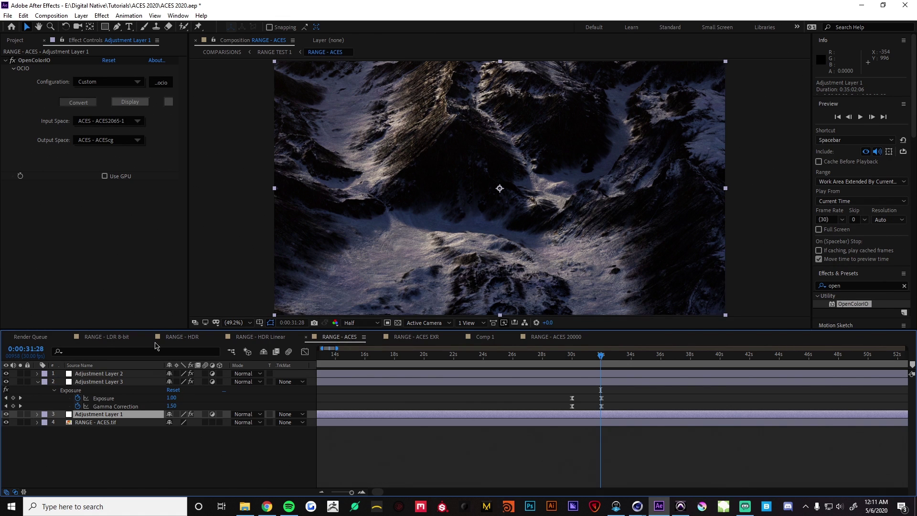
pyautogui.click(140, 121)
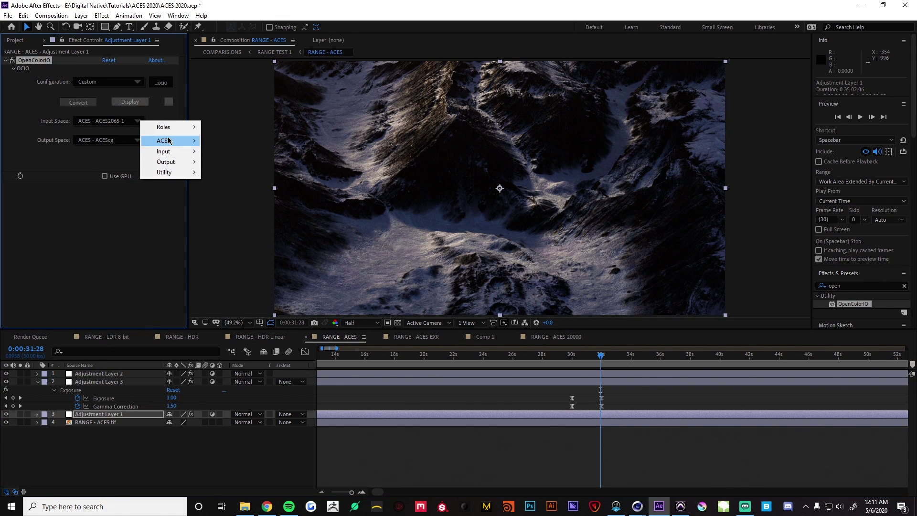
pyautogui.click(383, 385)
pyautogui.click(416, 337)
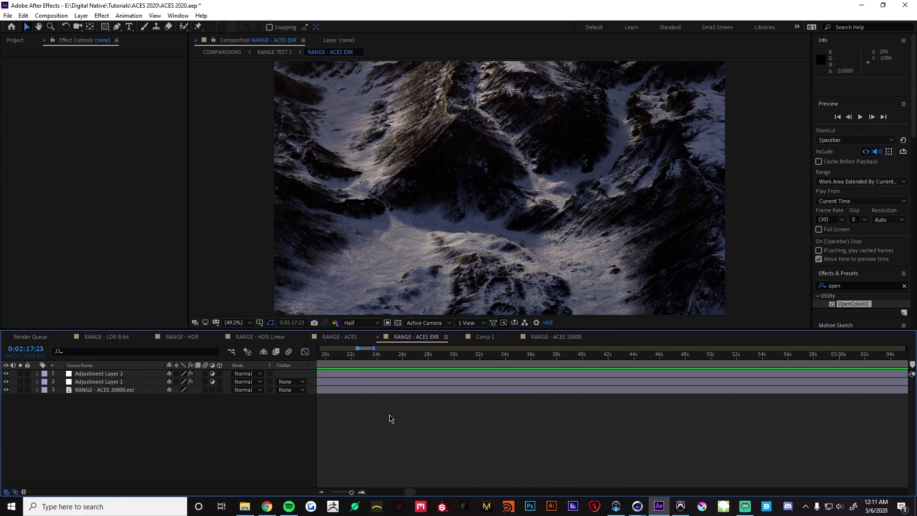
pyautogui.click(113, 339)
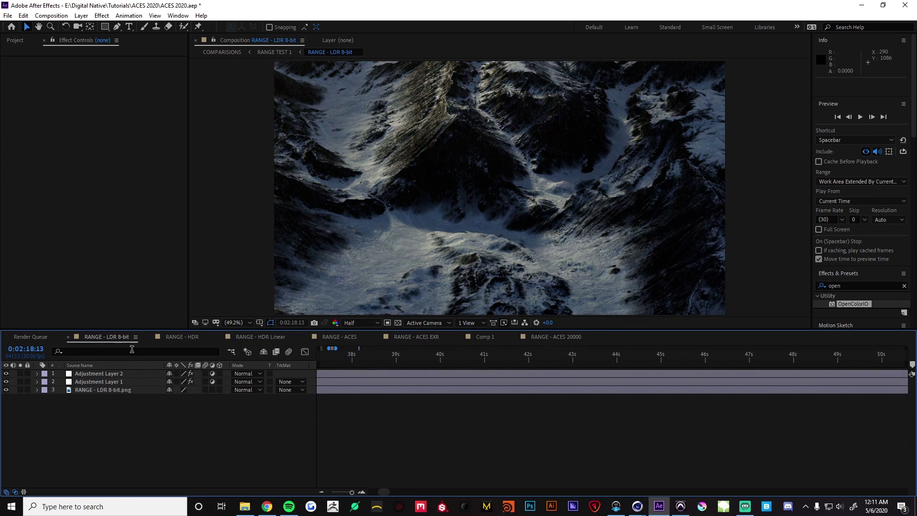
pyautogui.click(189, 342)
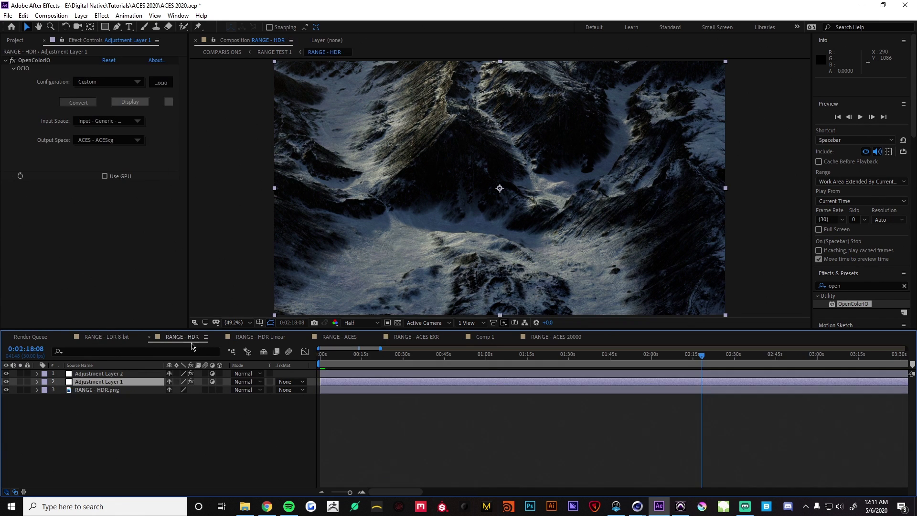
pyautogui.click(255, 337)
pyautogui.click(337, 340)
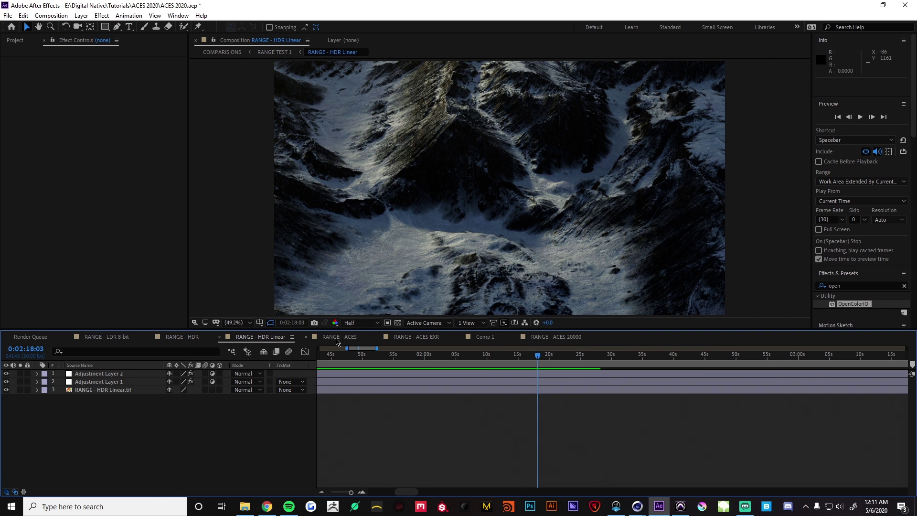
pyautogui.click(269, 342)
pyautogui.click(113, 339)
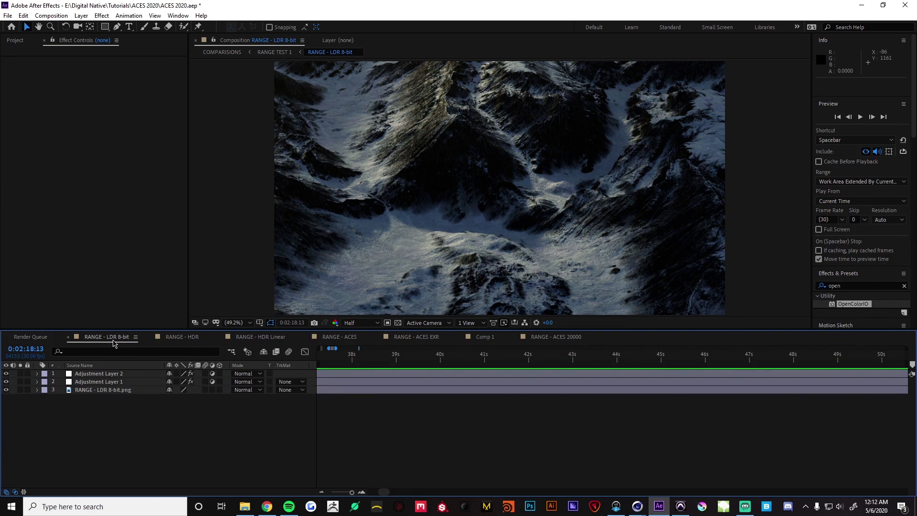
pyautogui.click(207, 340)
pyautogui.click(251, 341)
pyautogui.click(331, 340)
pyautogui.click(400, 344)
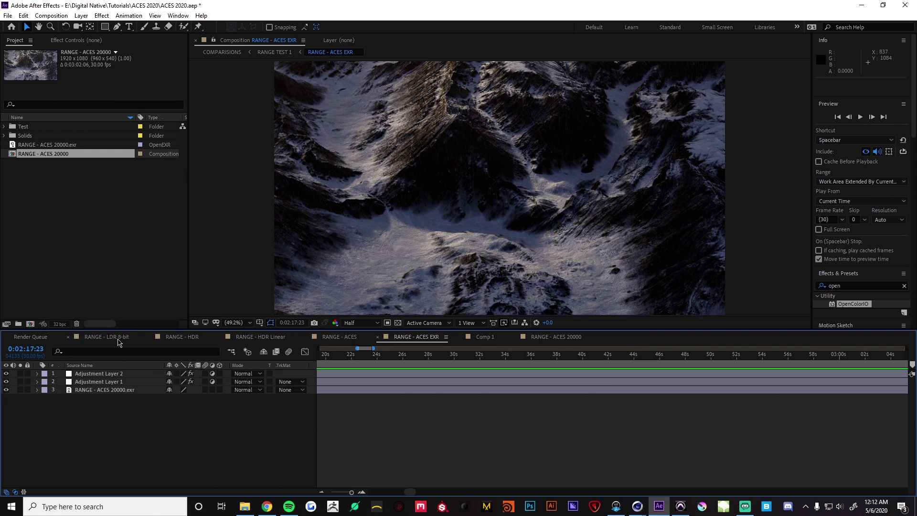
pyautogui.click(120, 340)
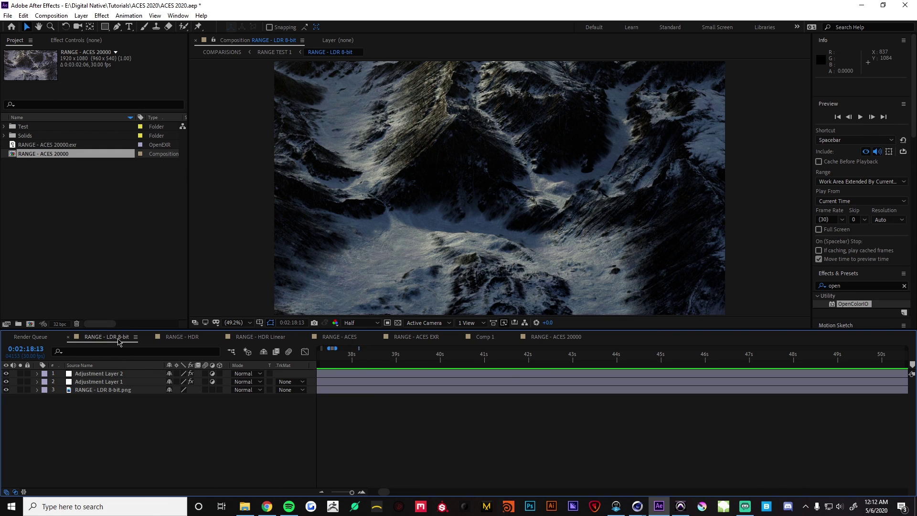
pyautogui.click(182, 337)
pyautogui.hotkey('shift', '.')
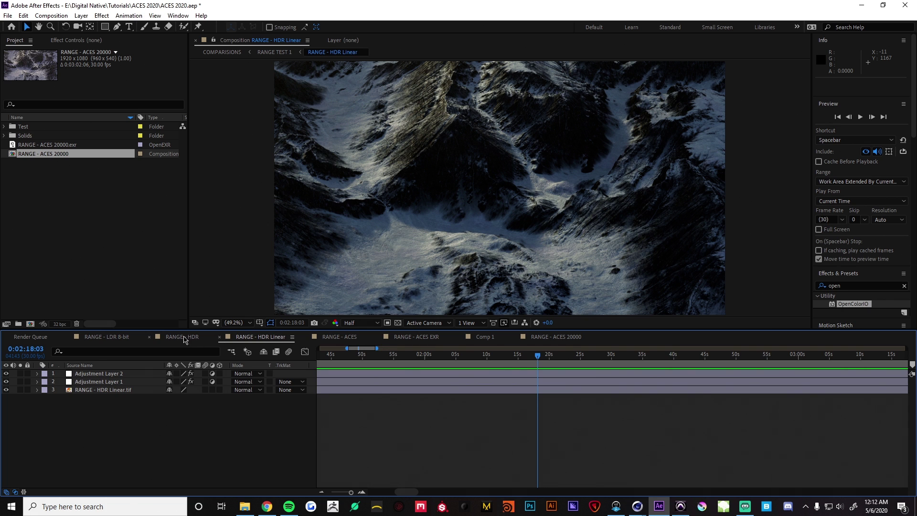
pyautogui.click(182, 337)
pyautogui.hotkey('shift', '.')
pyautogui.click(181, 338)
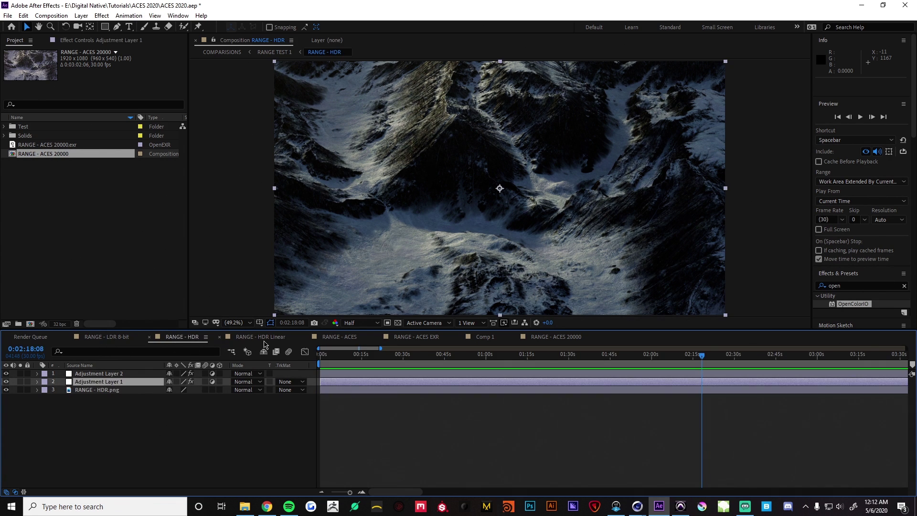
pyautogui.click(264, 341)
pyautogui.click(341, 338)
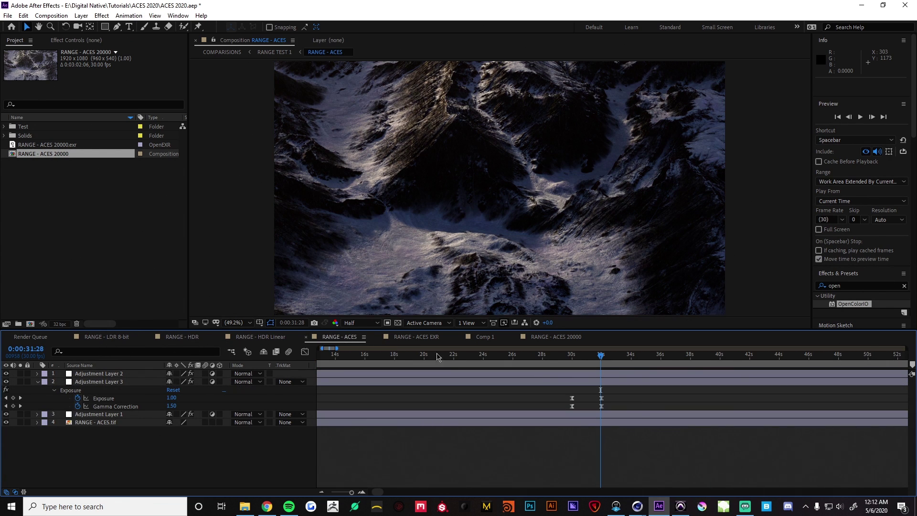
pyautogui.click(420, 337)
pyautogui.click(360, 340)
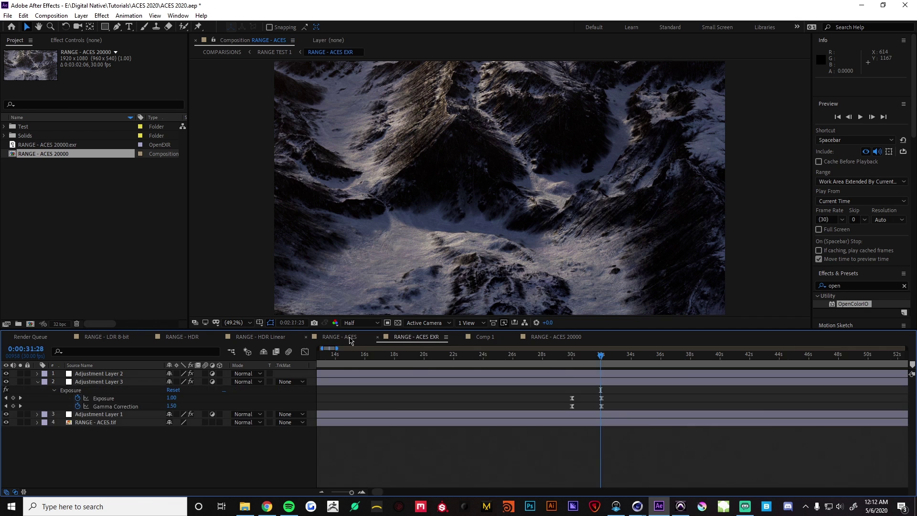
pyautogui.click(278, 342)
pyautogui.click(334, 340)
pyautogui.click(423, 339)
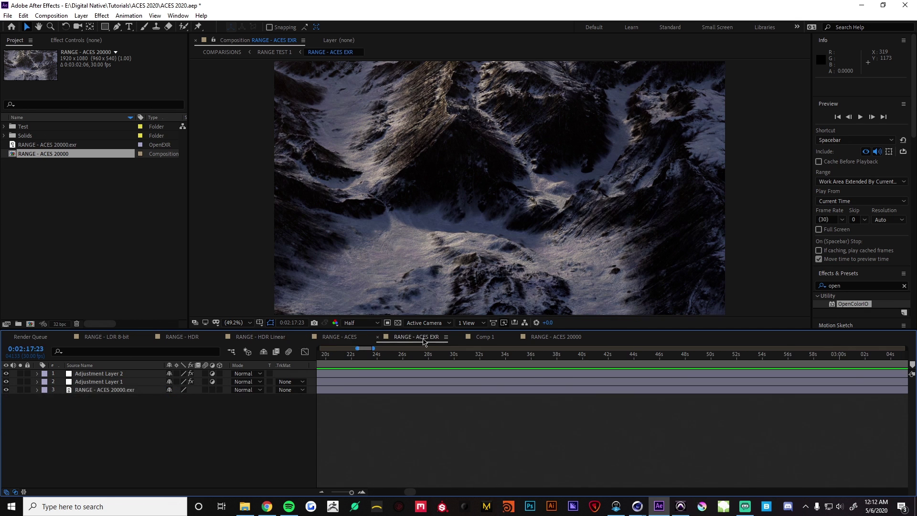
pyautogui.click(349, 341)
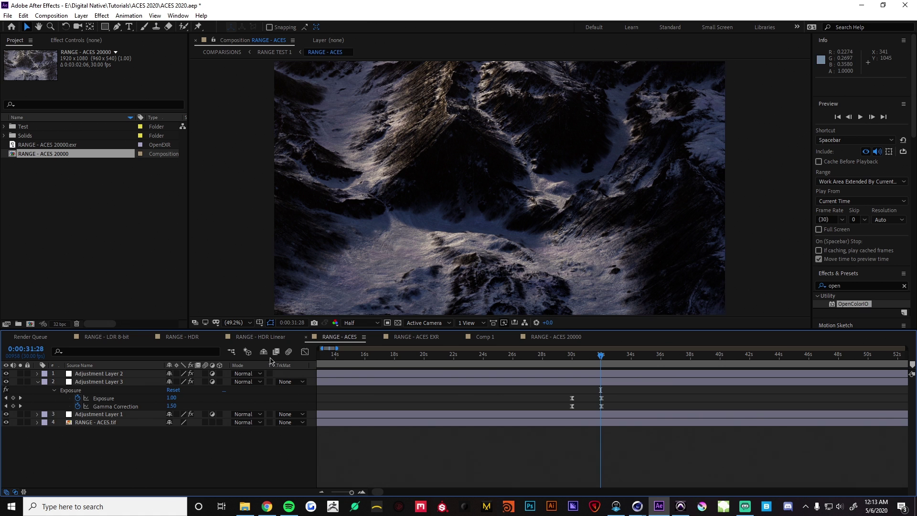
pyautogui.click(268, 338)
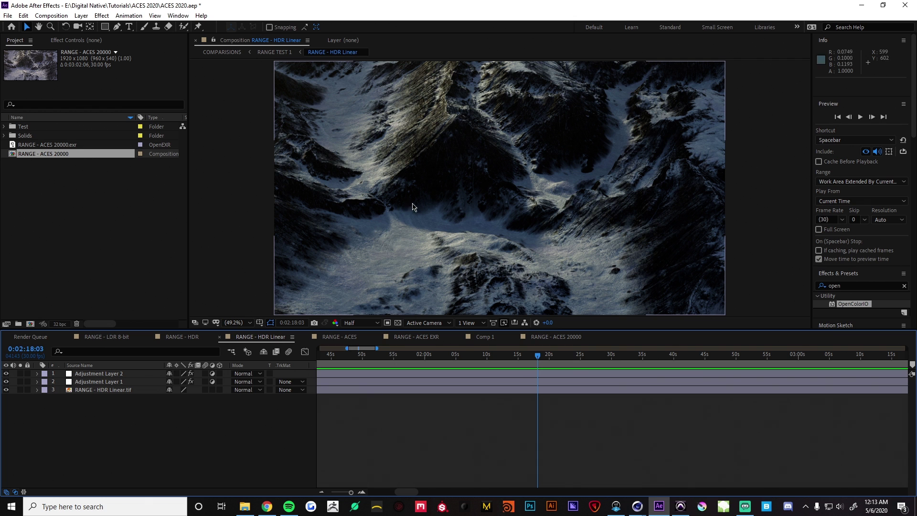
pyautogui.click(339, 336)
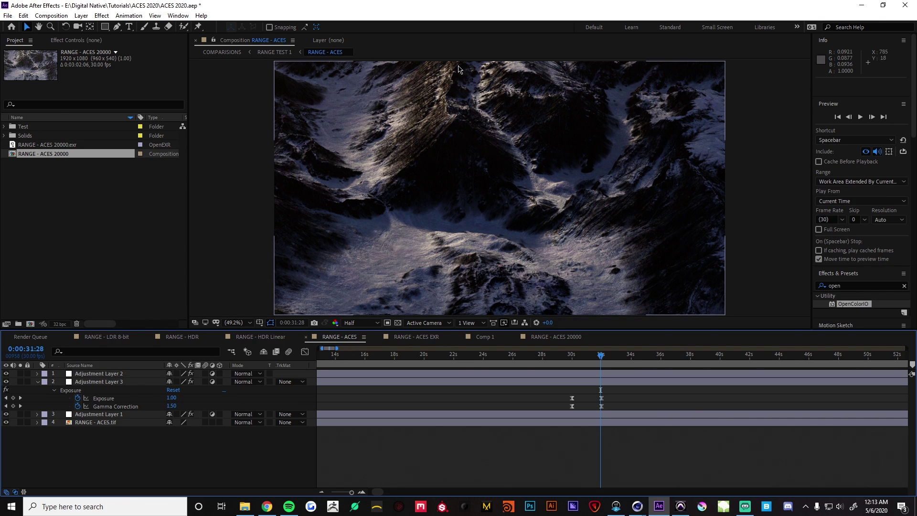
pyautogui.click(420, 337)
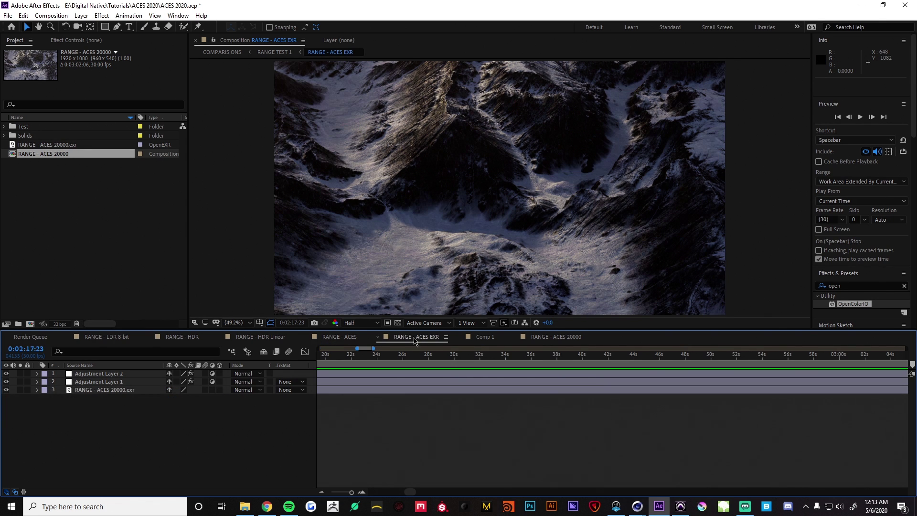
pyautogui.click(357, 338)
pyautogui.click(416, 337)
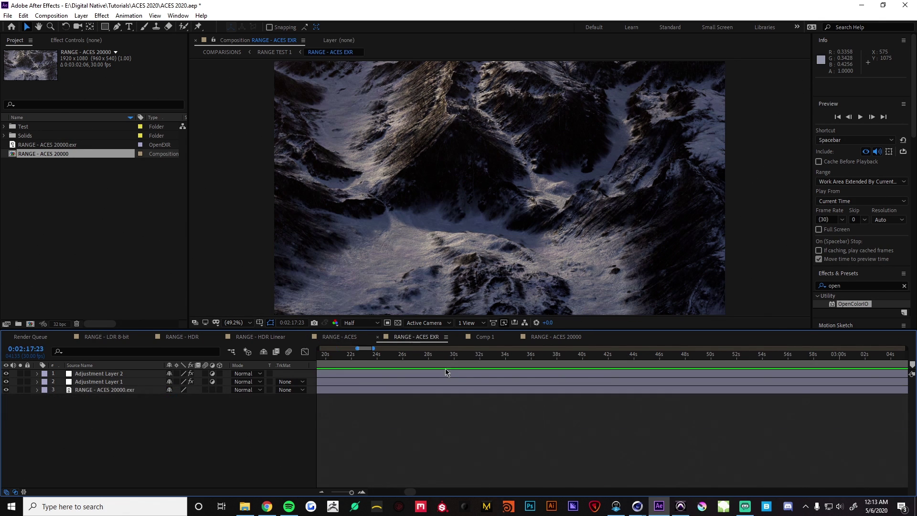